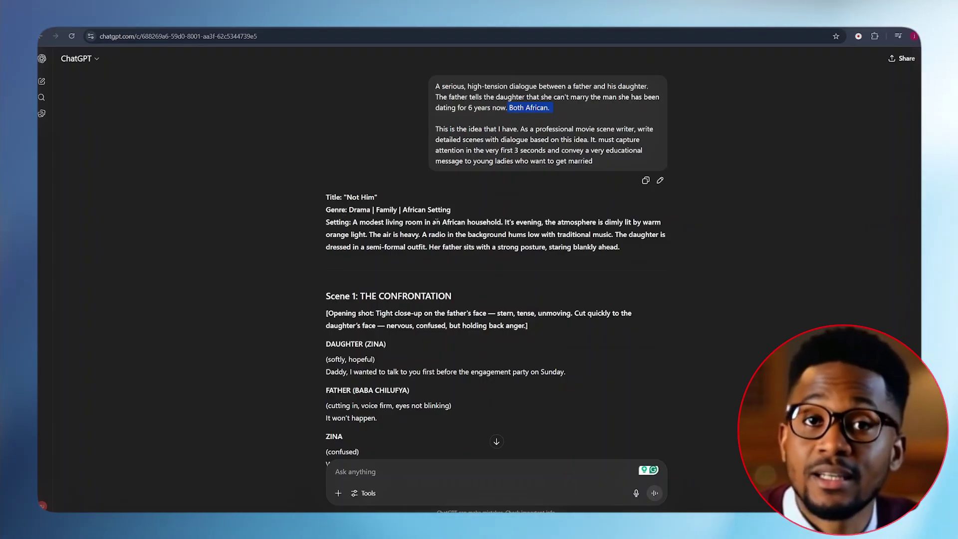
Examine the generated movie script's genre, setting and the opening dialogue of Scene 1 between daughter and father
drag(348, 210, 351, 209)
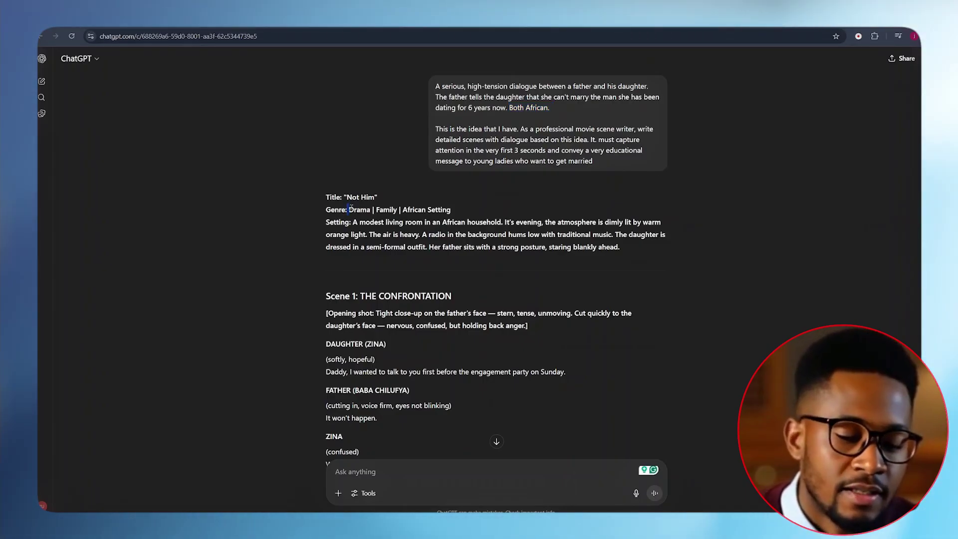
double_click(378, 209)
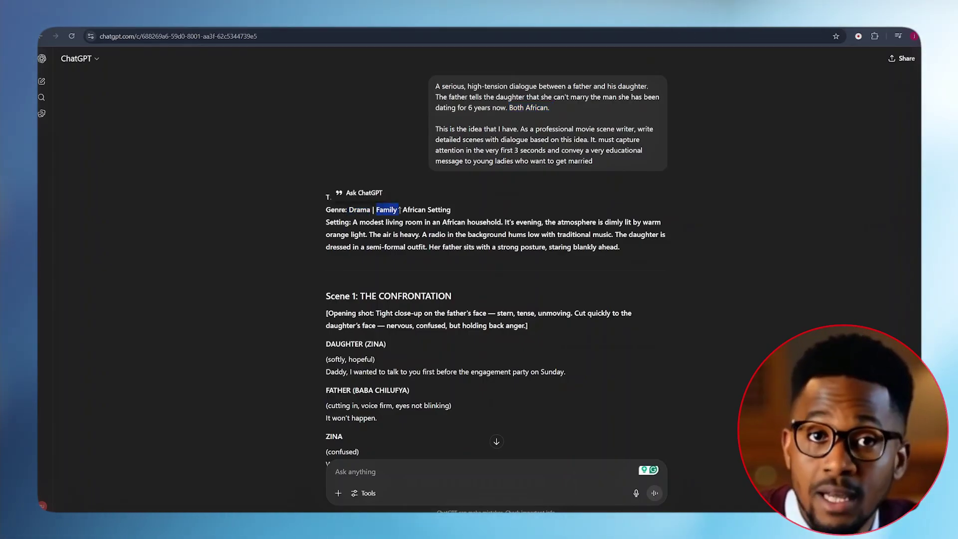
drag(388, 223, 645, 238)
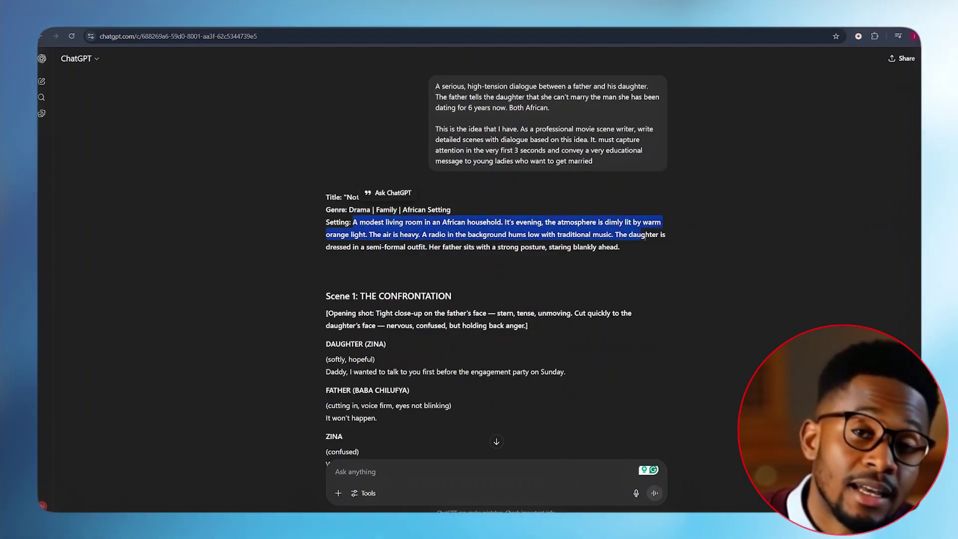
scroll(365, 298, down, 1)
drag(376, 252, 450, 253)
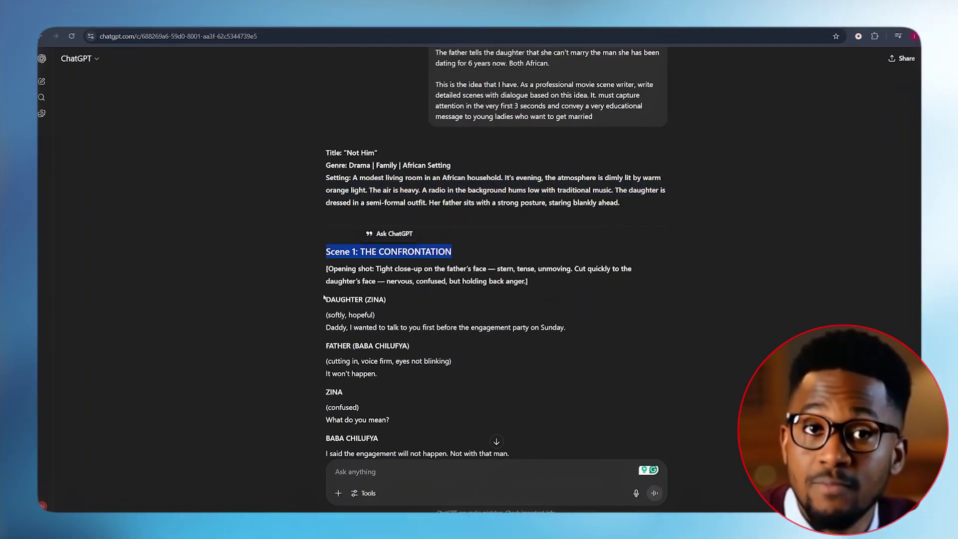
drag(325, 300, 398, 298)
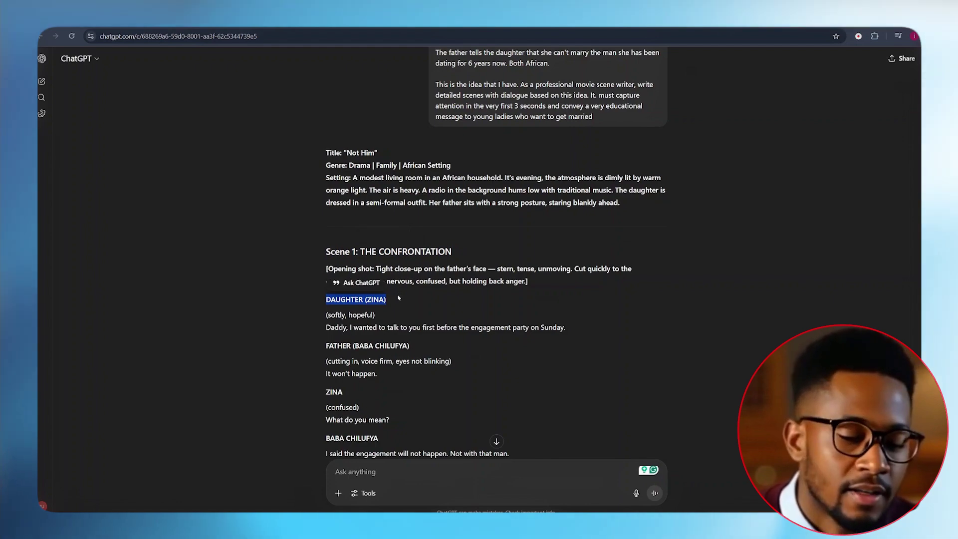
scroll(334, 294, down, 1)
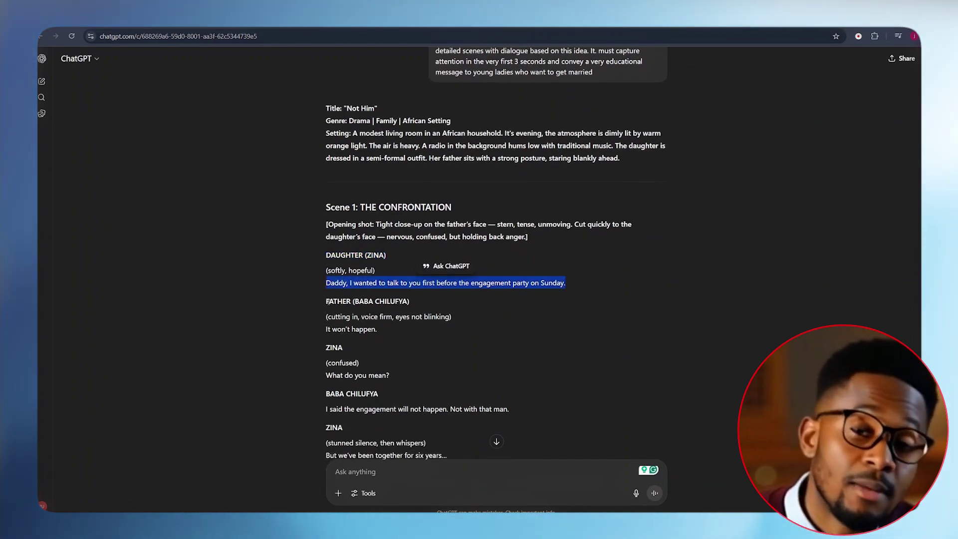
drag(328, 301, 445, 297)
drag(328, 317, 361, 319)
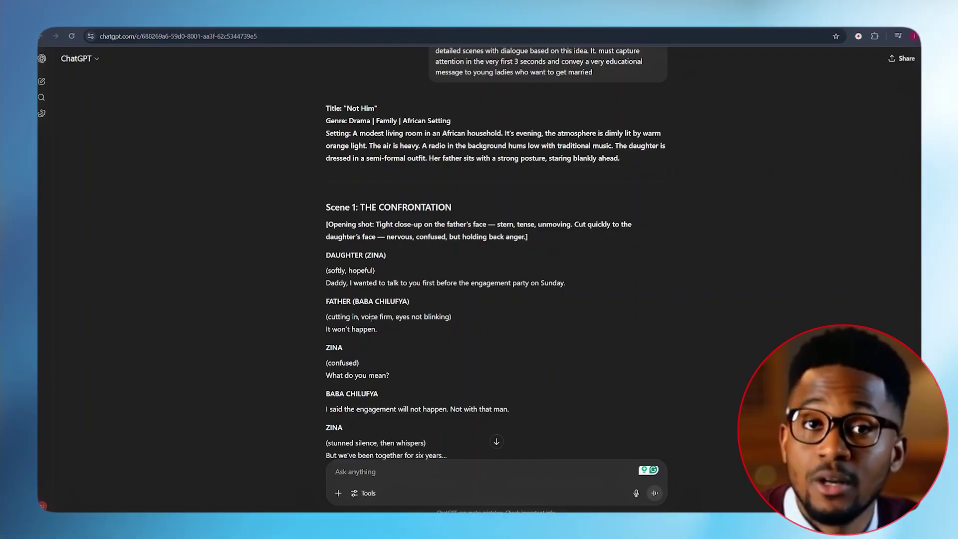
Read on through the rest of Scene 1 and Scene 2 to the heading of Scene 3, A Father's Pain
scroll(371, 320, down, 2)
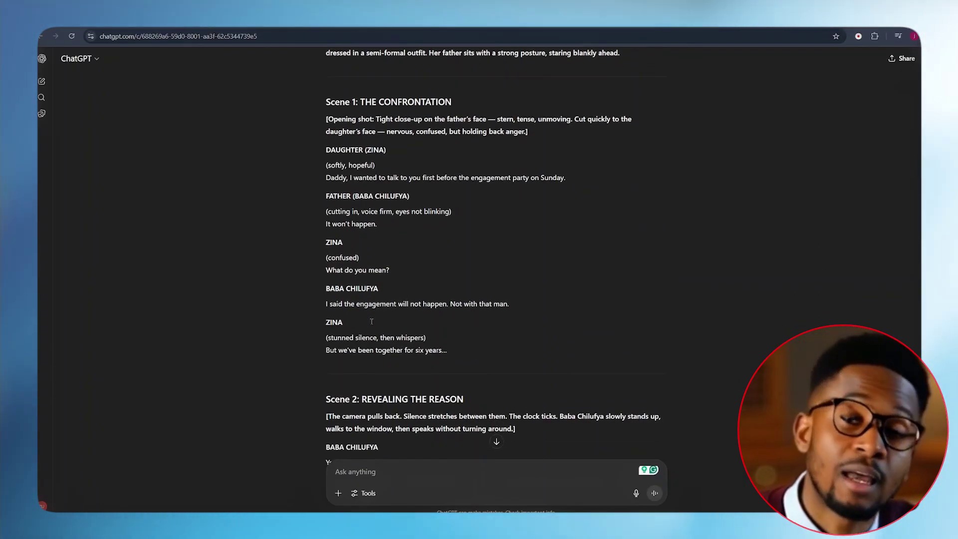
scroll(371, 321, down, 1)
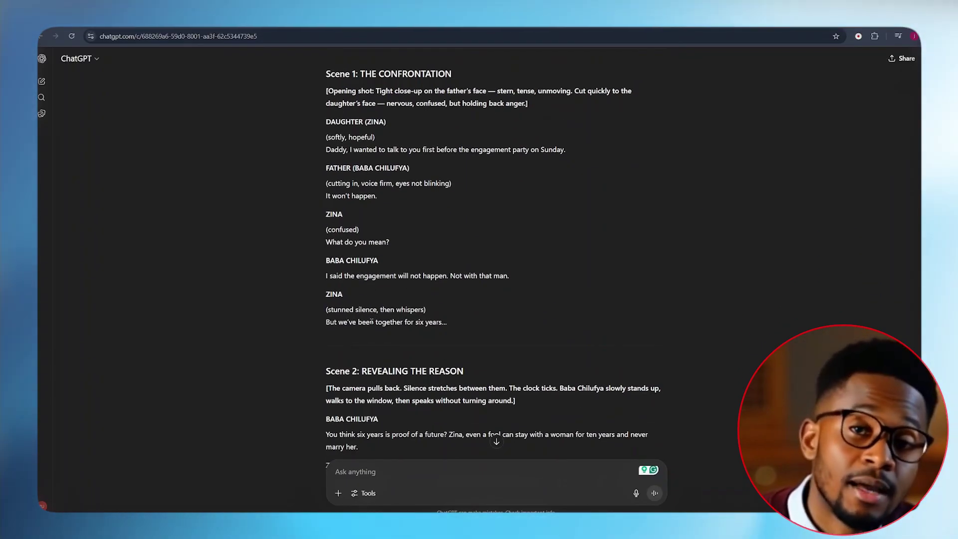
scroll(371, 322, down, 2)
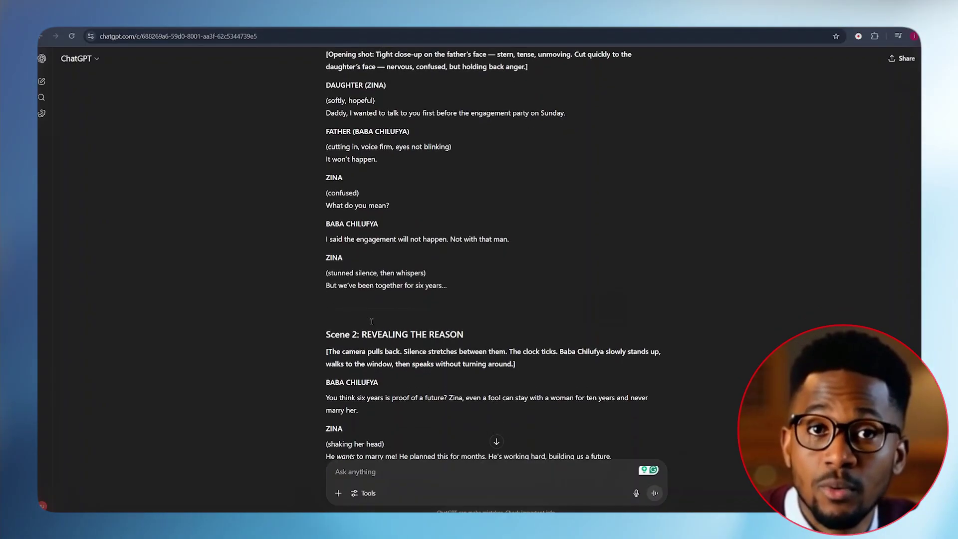
scroll(371, 322, down, 5)
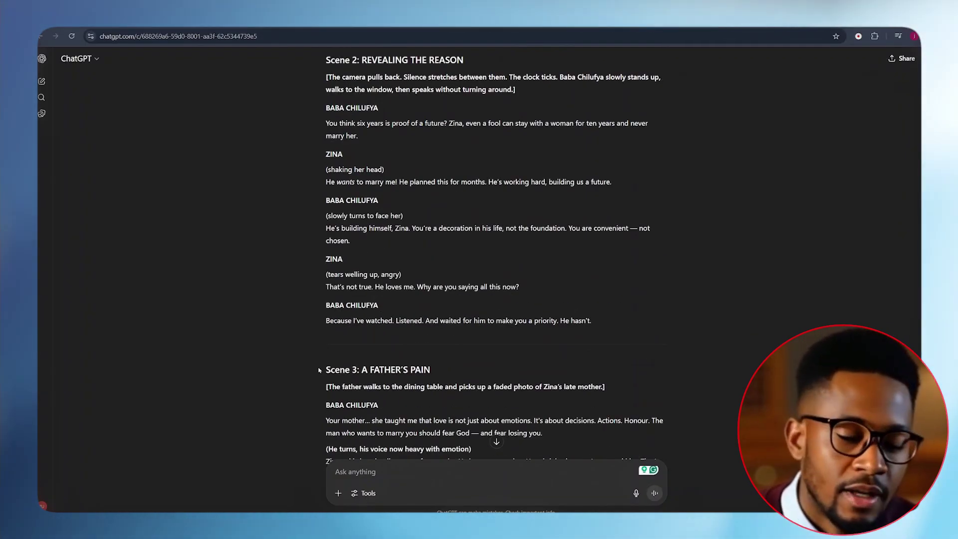
drag(327, 370, 429, 367)
scroll(432, 367, down, 1)
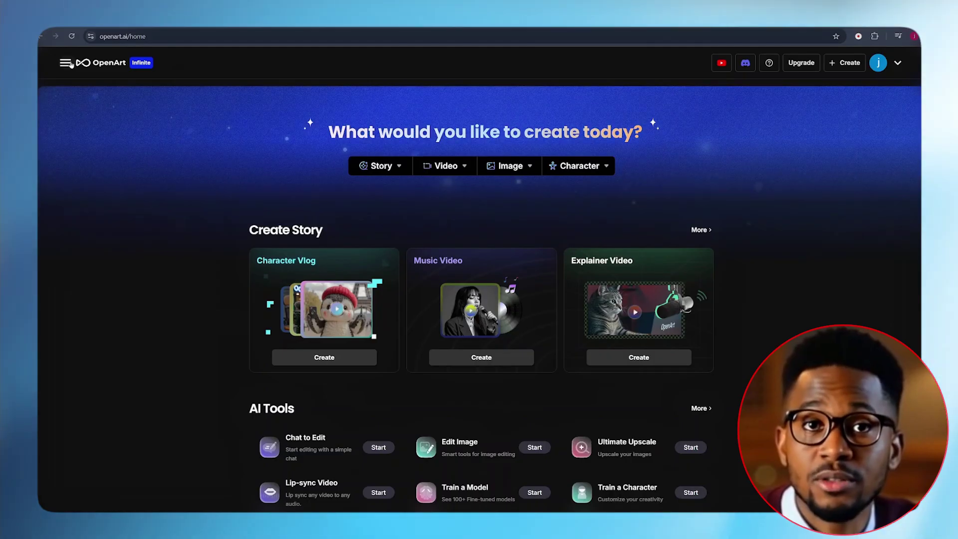
In OpenArt, open the video generator in text-to-video mode and choose the Veo3 model
click(65, 62)
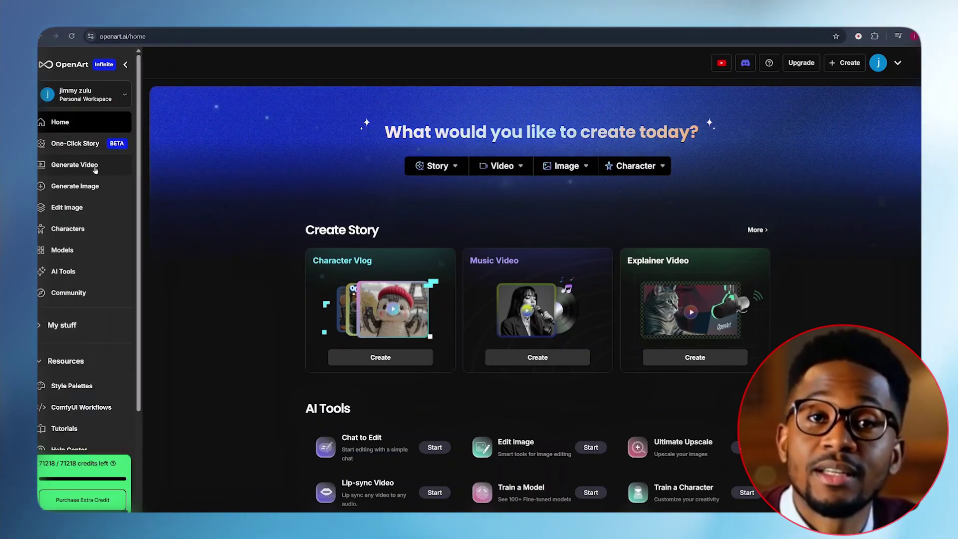
click(71, 164)
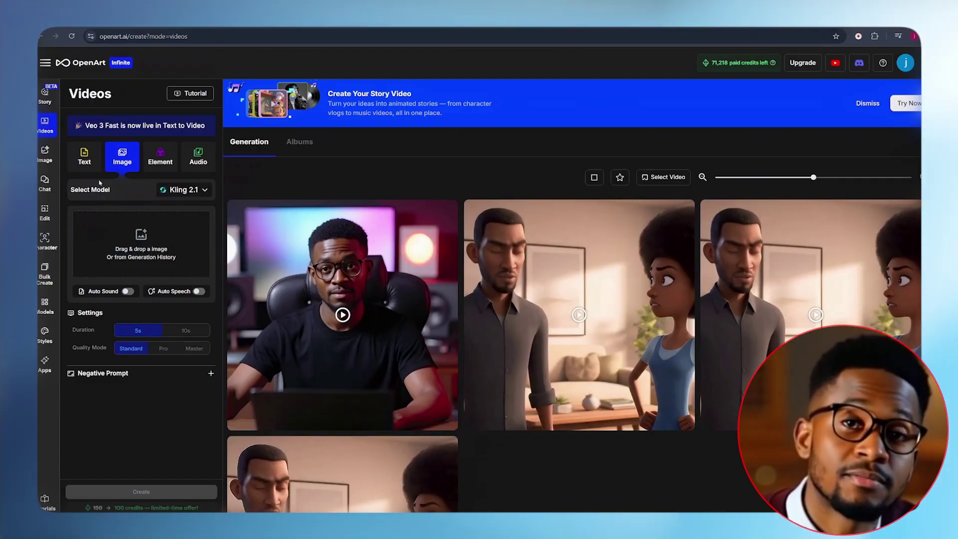
click(86, 161)
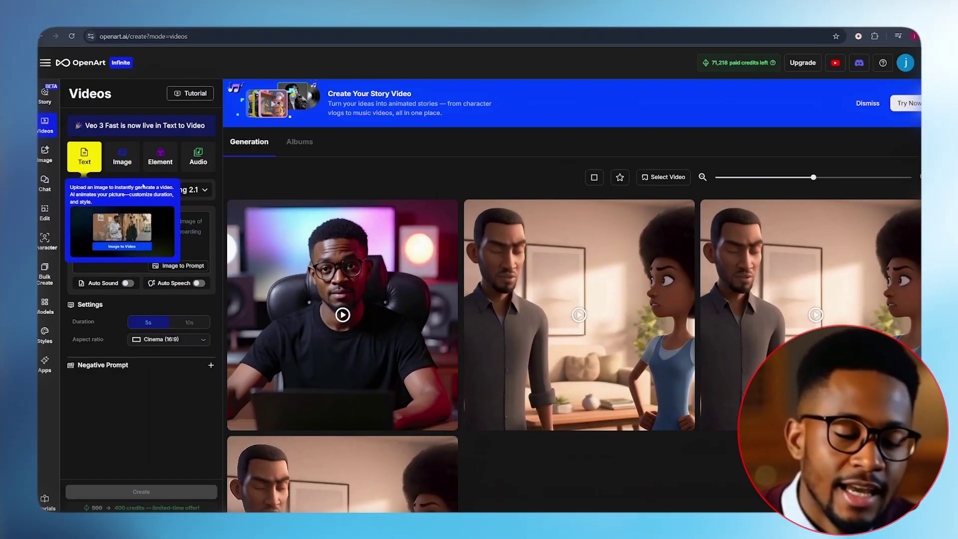
click(185, 190)
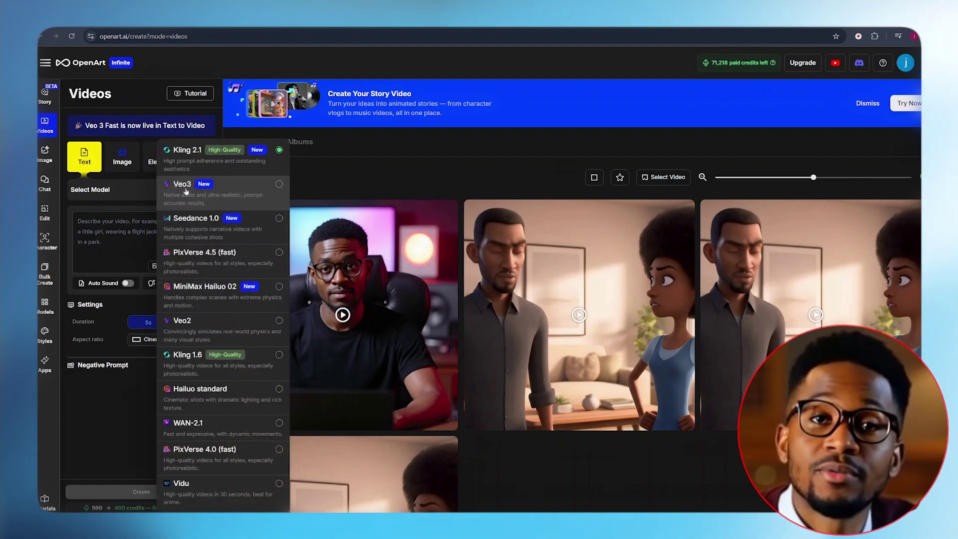
click(185, 189)
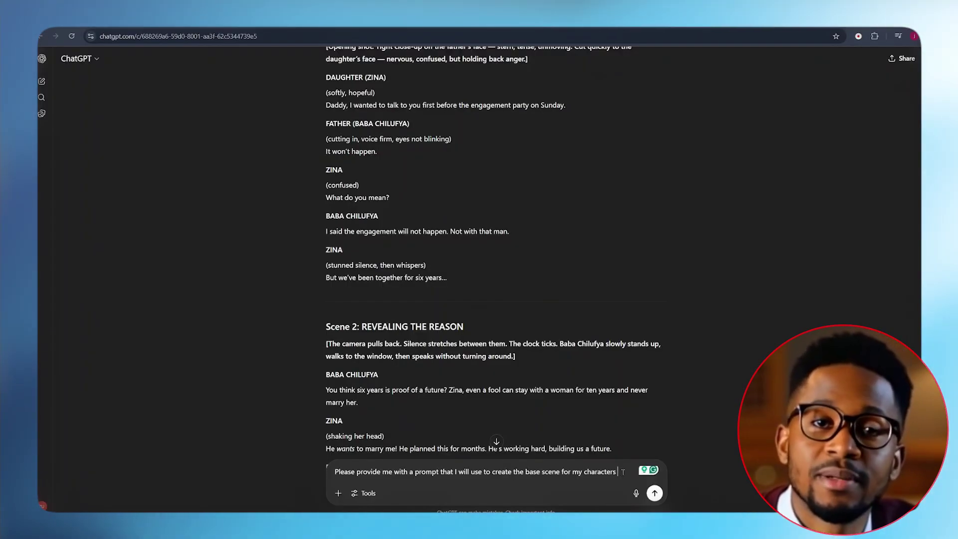
In ChatGPT, request a prompt for the characters' base scene and the entire first scene, and select the resulting image/video generation prompt
text(and the entire first scene)
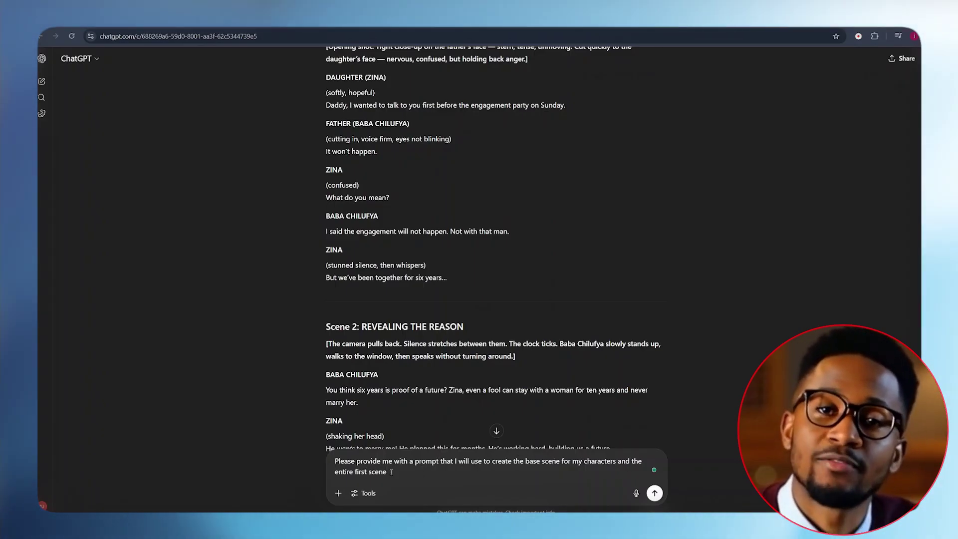
key(Return)
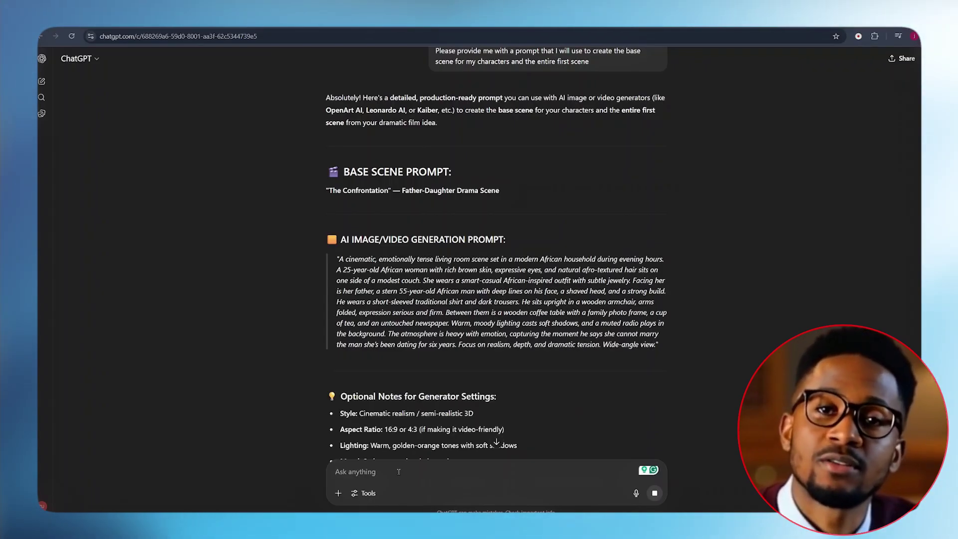
drag(337, 259, 683, 353)
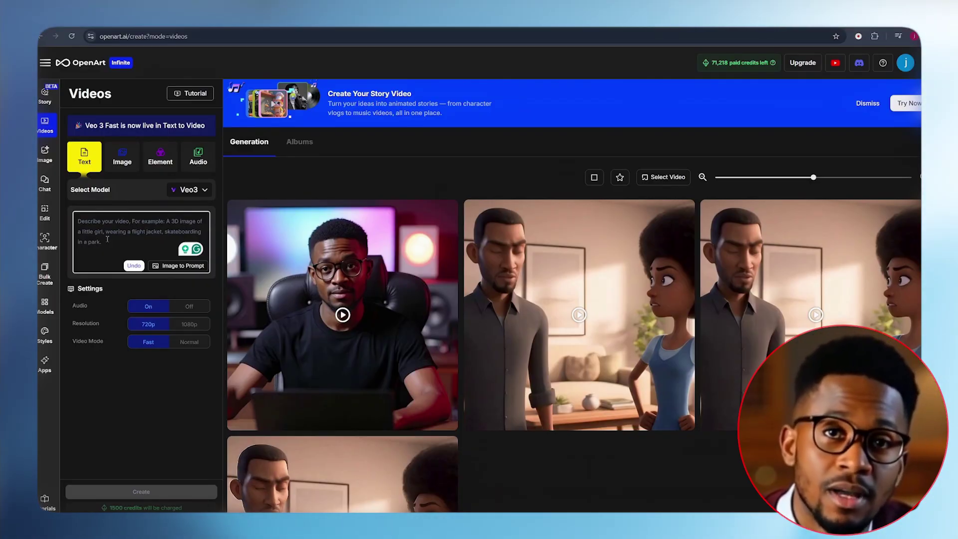
In OpenArt, paste the prompt for a high-tension African father-daughter dialogue with 3D animated Pixar-style characters, and set the resolution to 1080p
key(ctrl+v)
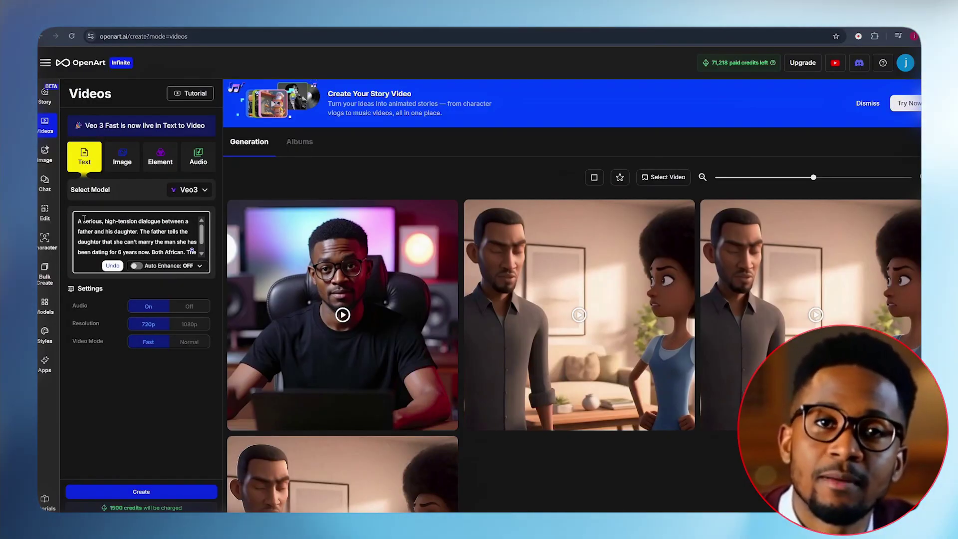
key(ctrl+a)
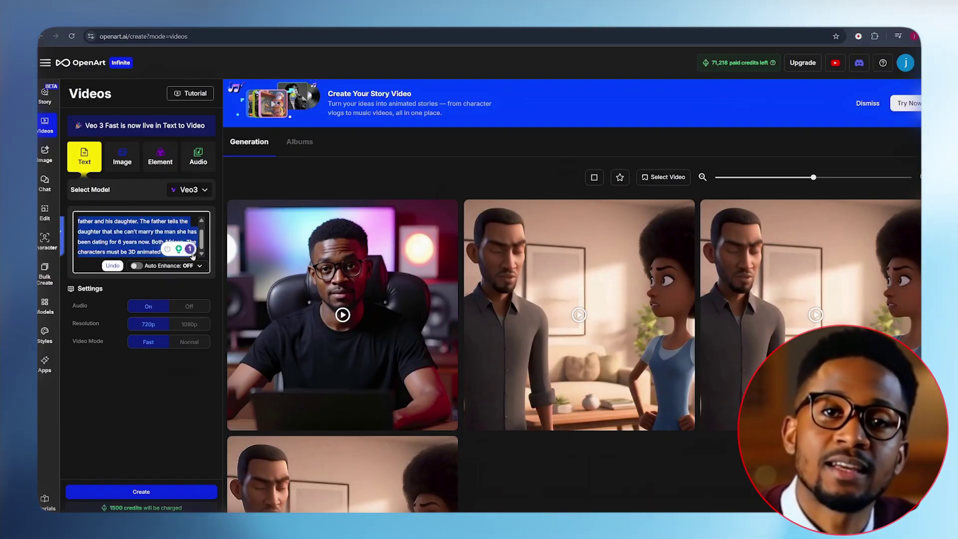
click(143, 237)
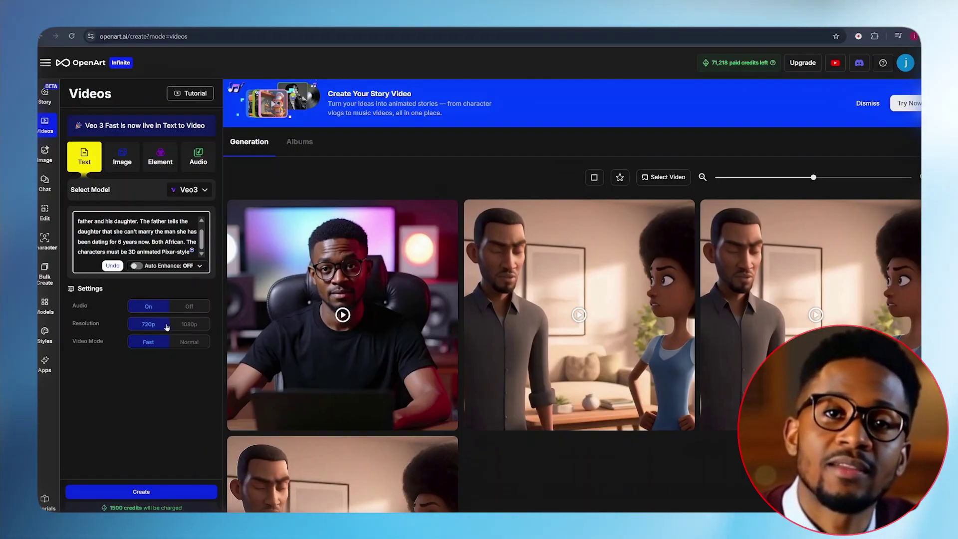
click(189, 325)
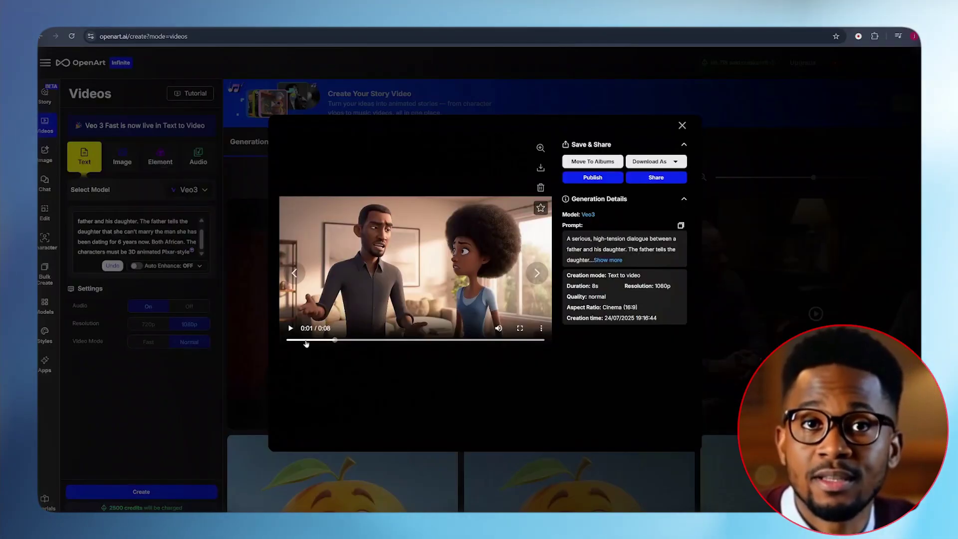
Rewind the generated father-daughter video, expand its full prompt, play the clip and download it
drag(334, 342, 290, 341)
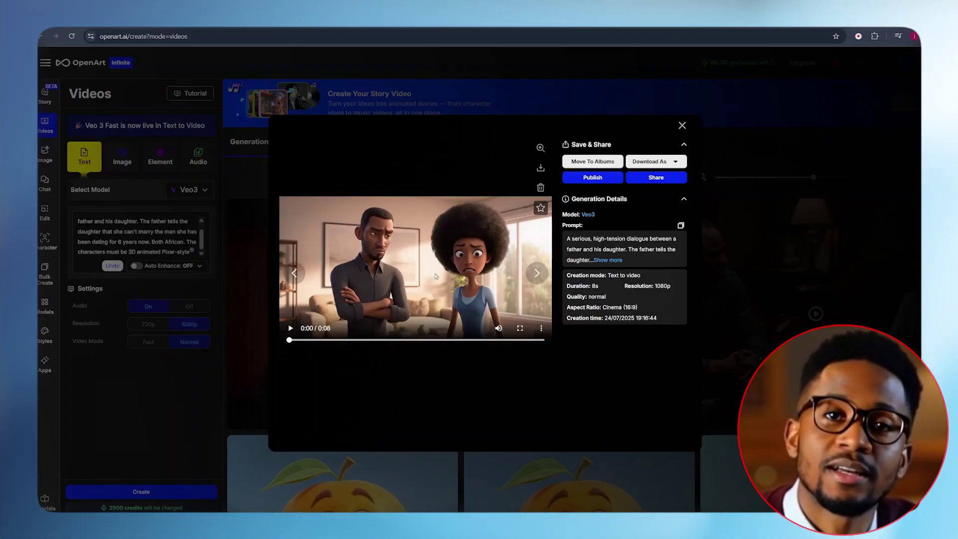
click(603, 260)
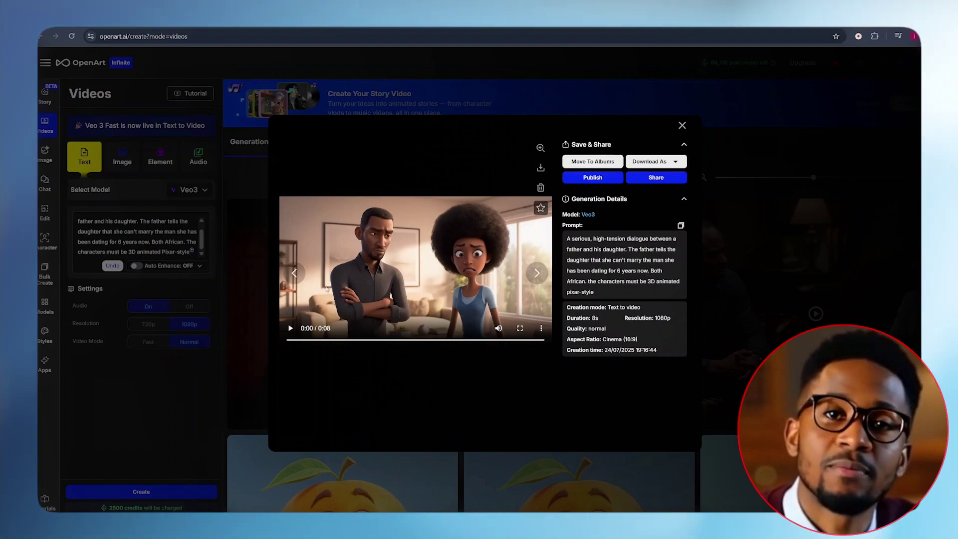
click(289, 329)
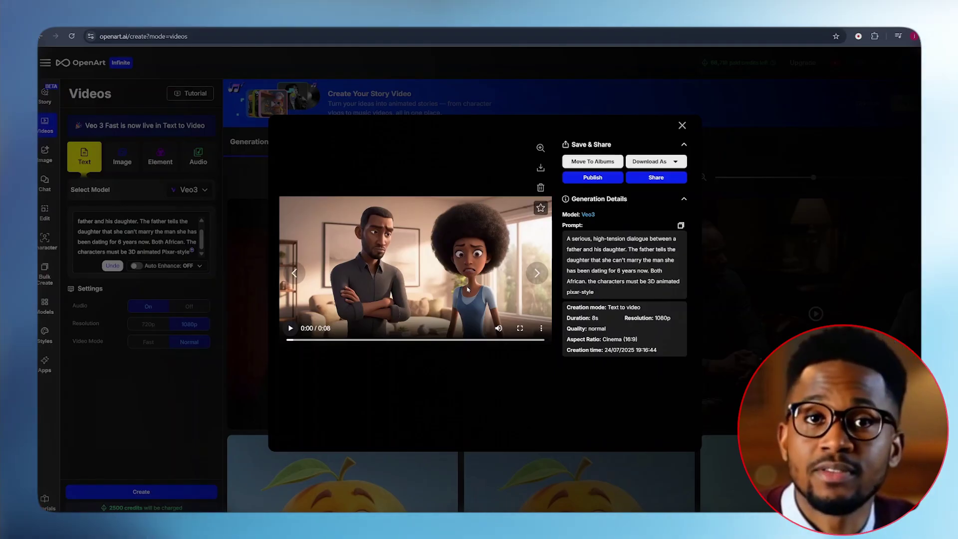
click(540, 172)
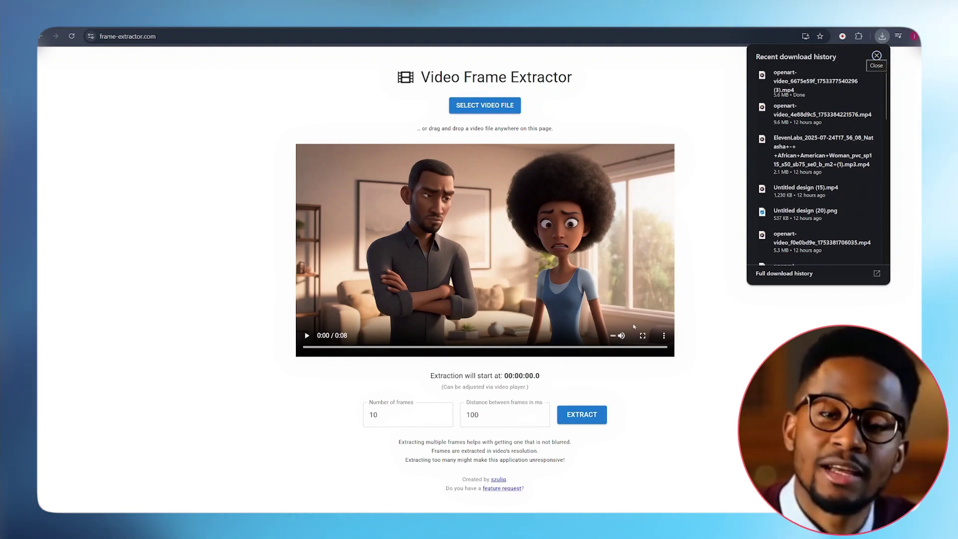
In Video Frame Extractor, set the extraction start to about 00:00:07.881, extract the frames and download the first one
click(660, 350)
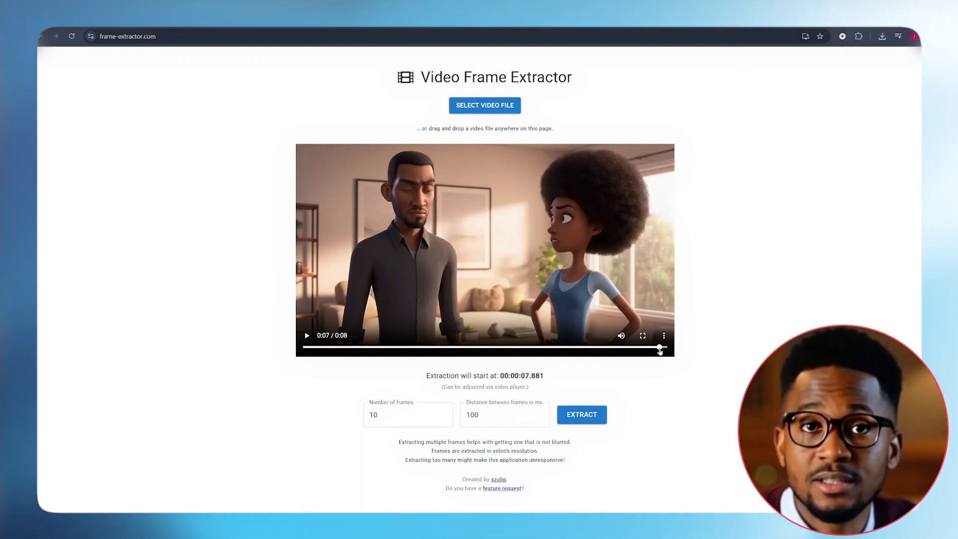
click(579, 415)
scroll(384, 370, down, 5)
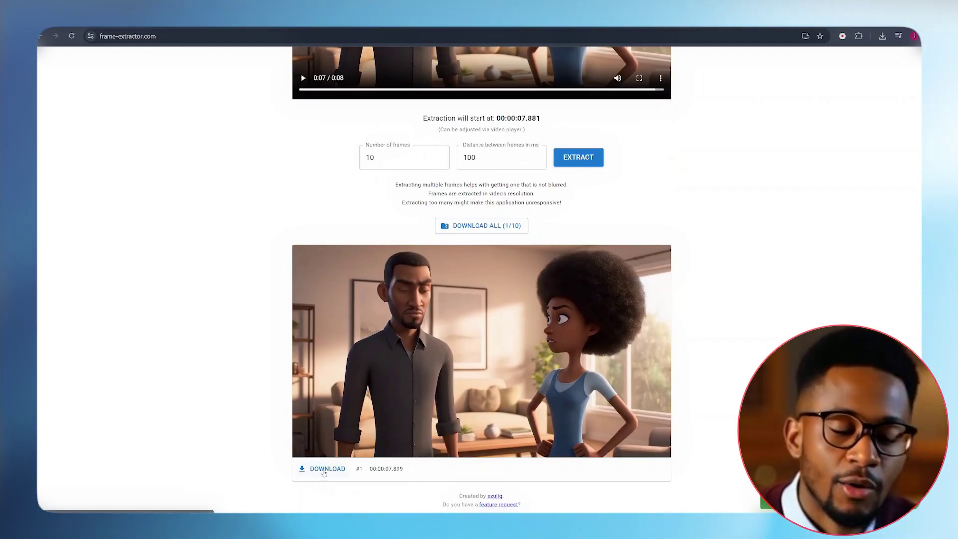
click(324, 471)
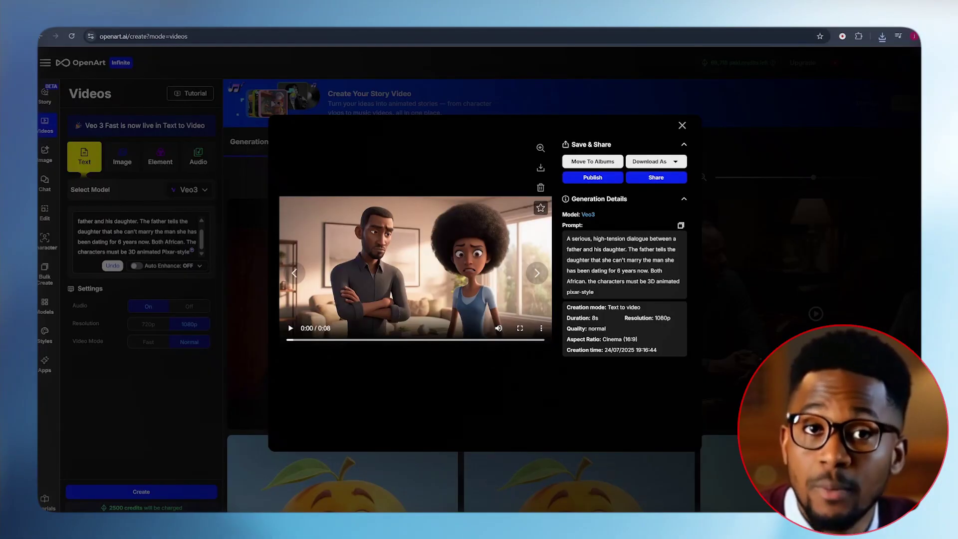
Back in OpenArt, close the video preview and switch to image-to-video generation with the Kling 2.1 model
click(675, 84)
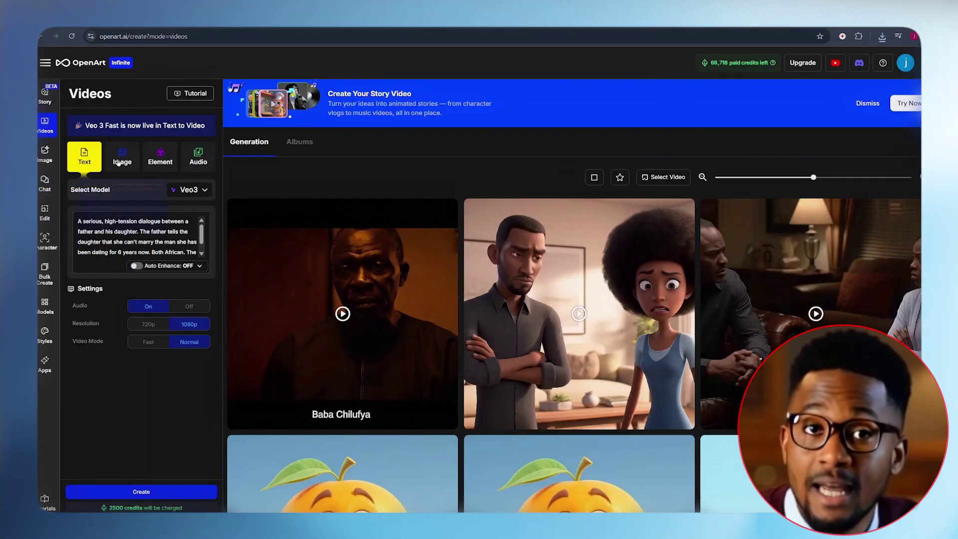
click(119, 162)
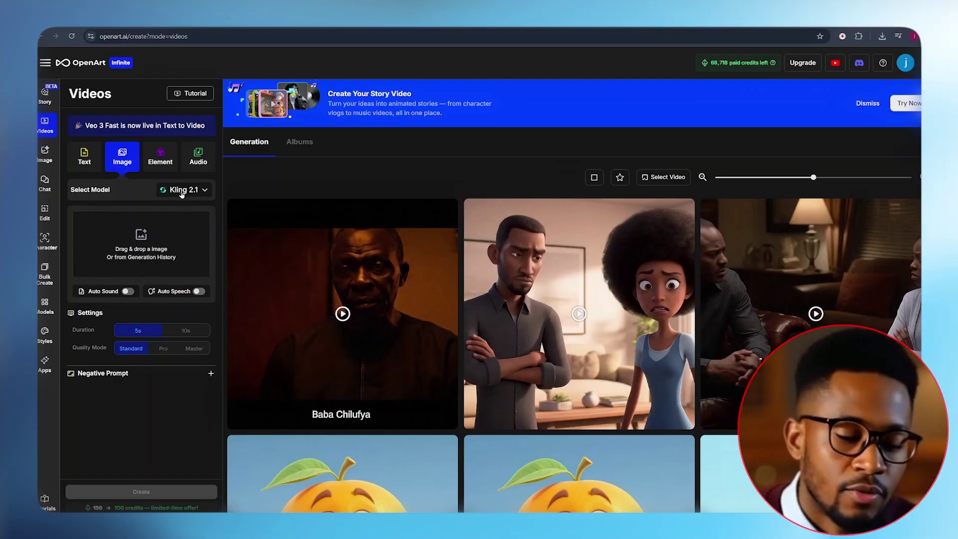
click(182, 192)
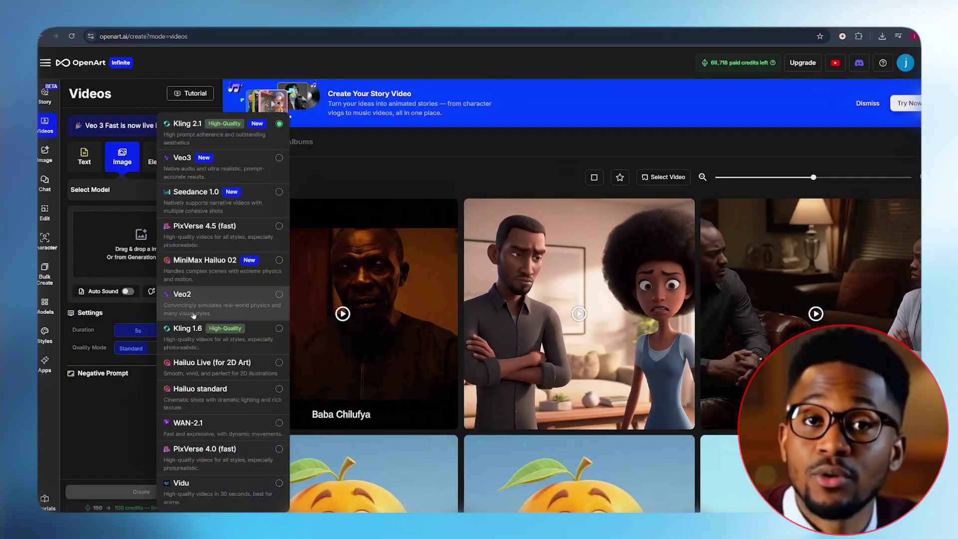
click(198, 130)
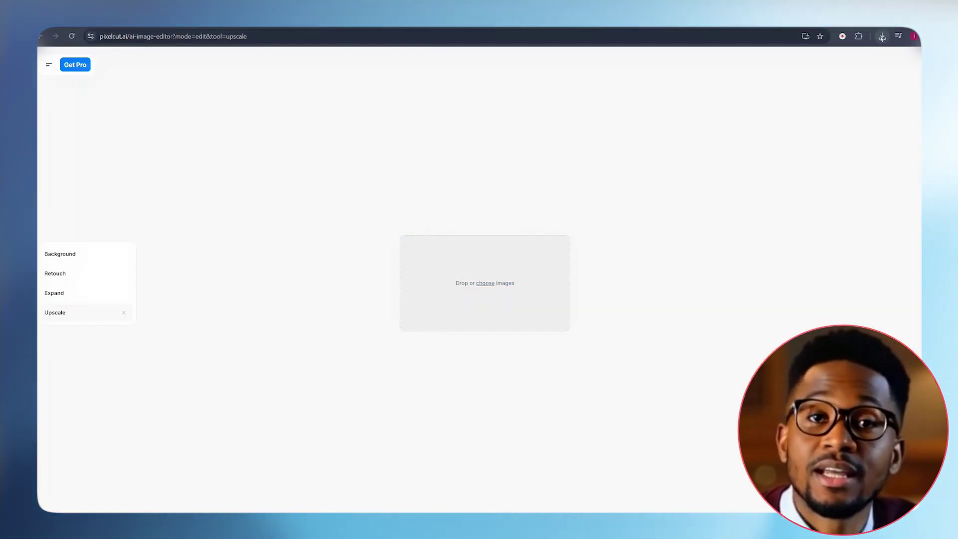
In Pixelcut, load the downloaded closing frame into the upscaler and download the upscaled image
click(882, 36)
drag(822, 85, 528, 79)
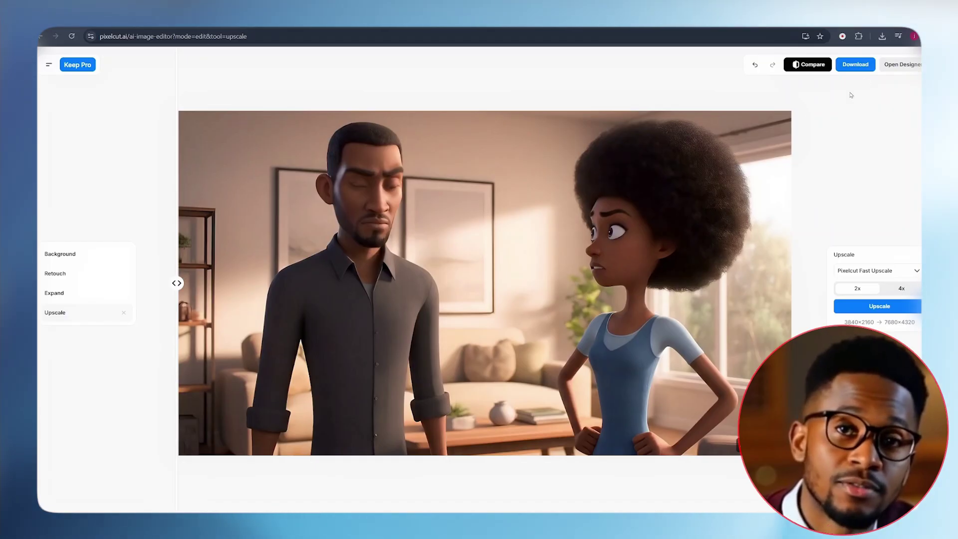
click(854, 66)
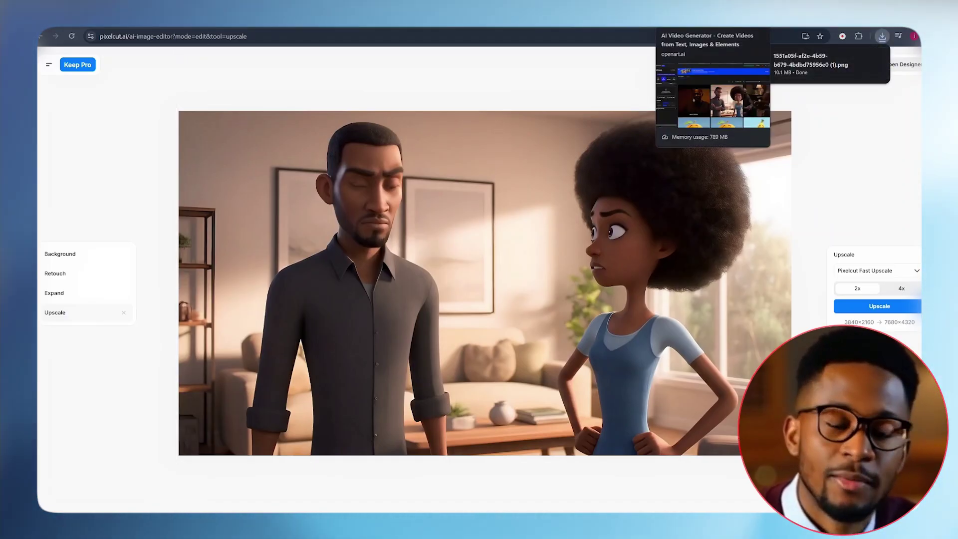
In OpenArt, add the upscaled frame with the prompt "I want the man to be quiet the entire time while the lady is talking, sadly" and set Master quality
click(713, 17)
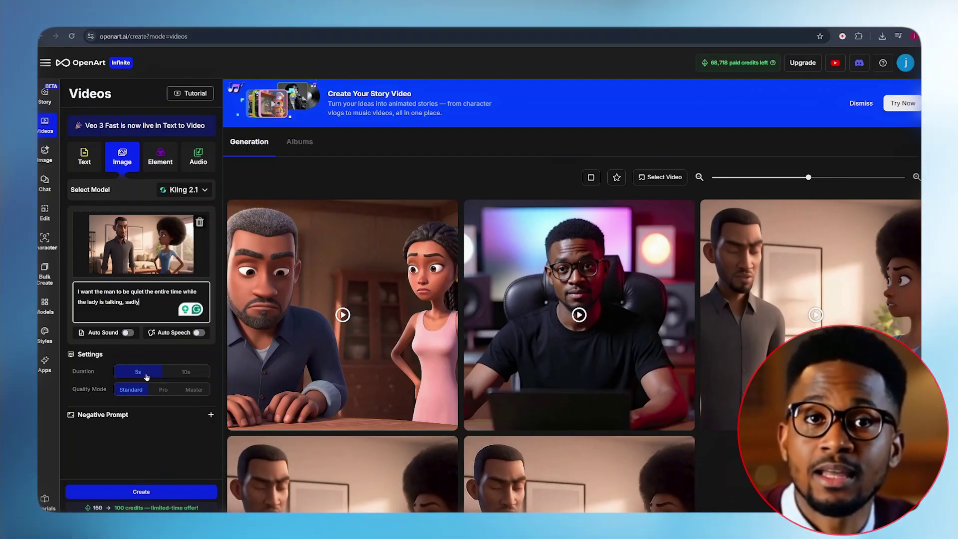
click(194, 390)
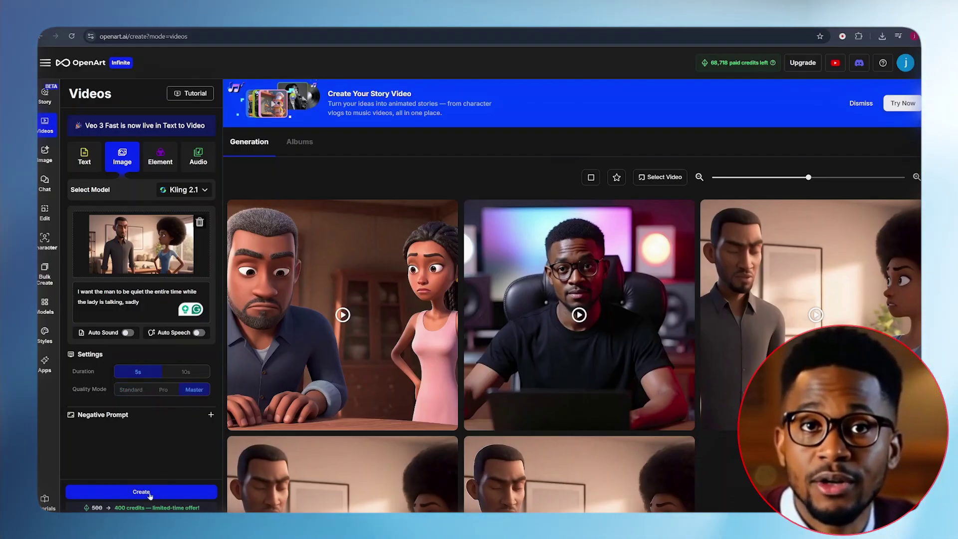
Play the generated Kling 2.1 father-daughter clip and compare it with the neighbouring Veo3 generation
click(252, 348)
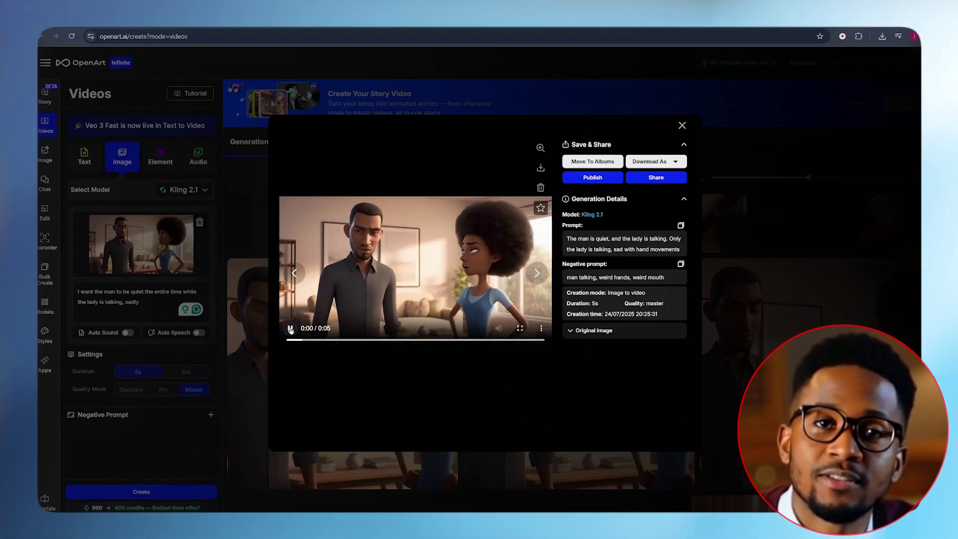
click(290, 330)
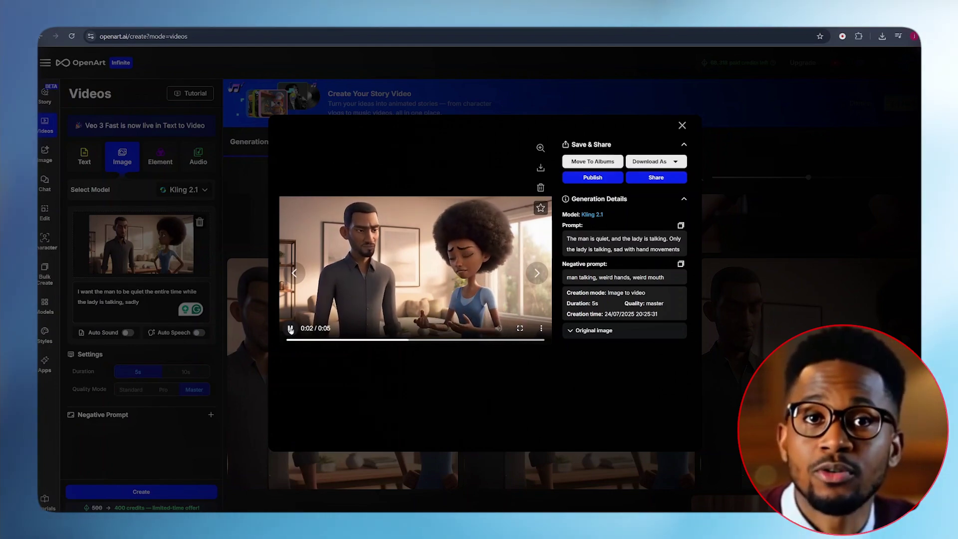
click(537, 273)
click(537, 273)
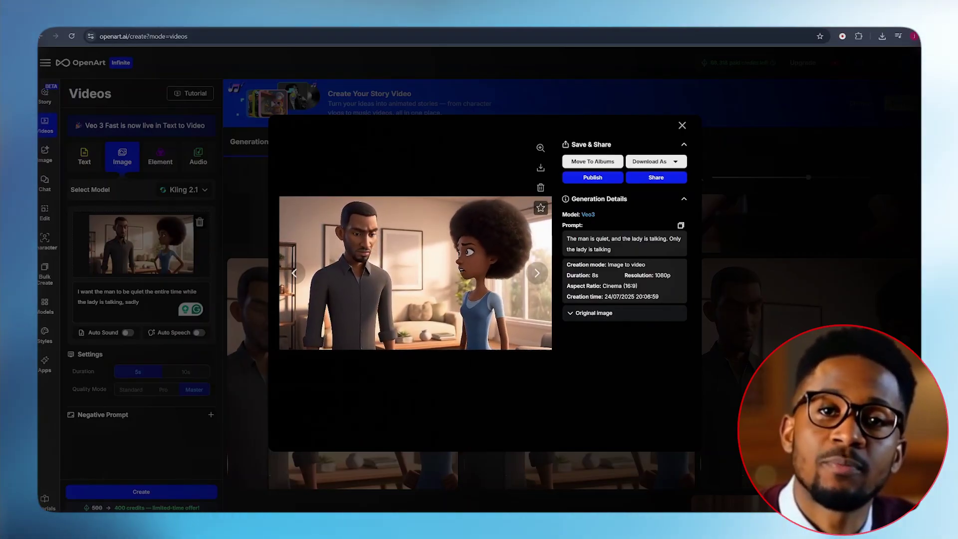
click(294, 273)
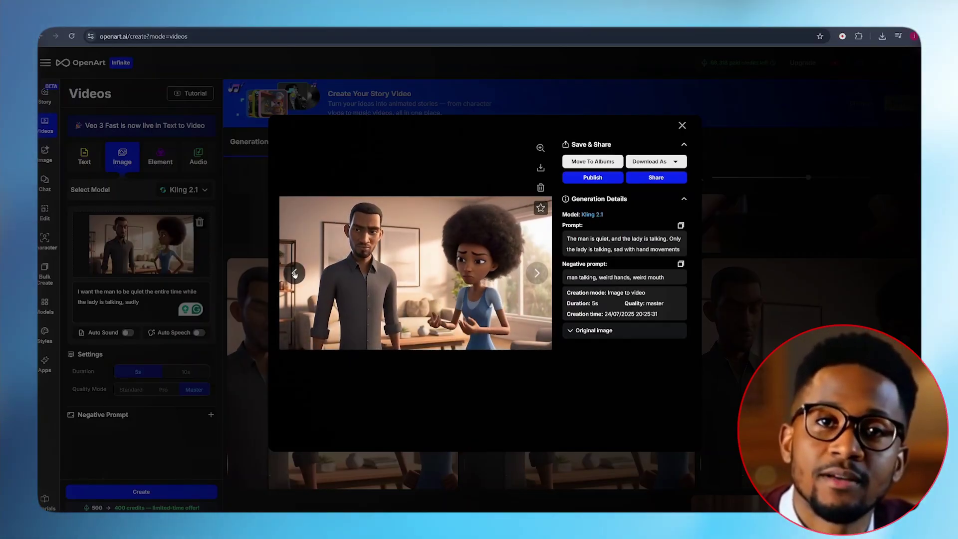
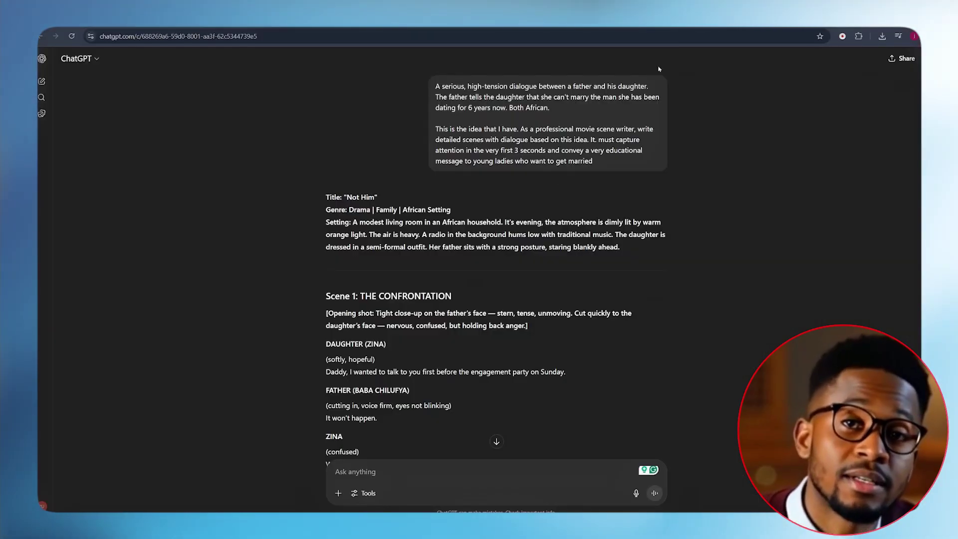
In ChatGPT, read through the "Not Him" script's dialogue down to the follow-up question about how the daughter can respond
scroll(442, 292, down, 4)
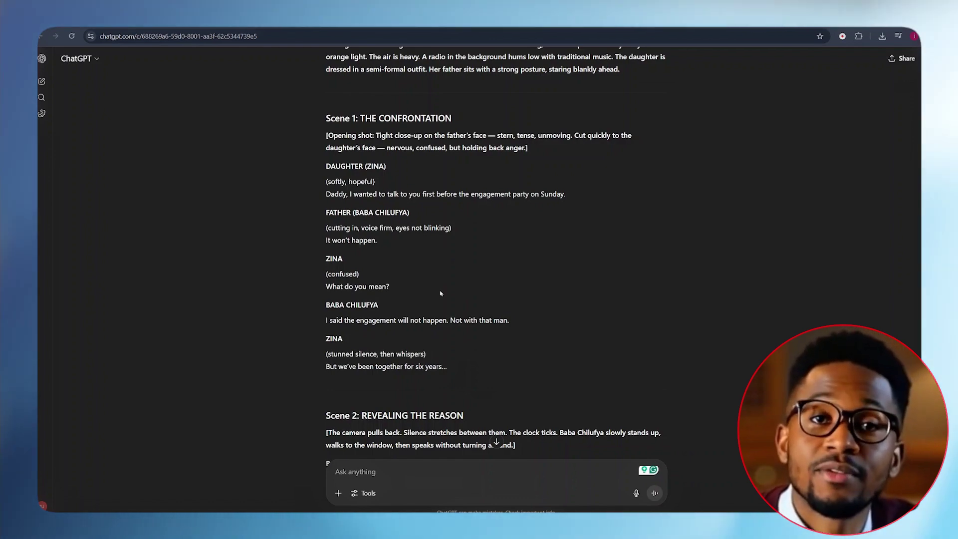
scroll(440, 293, down, 1)
drag(323, 183, 421, 197)
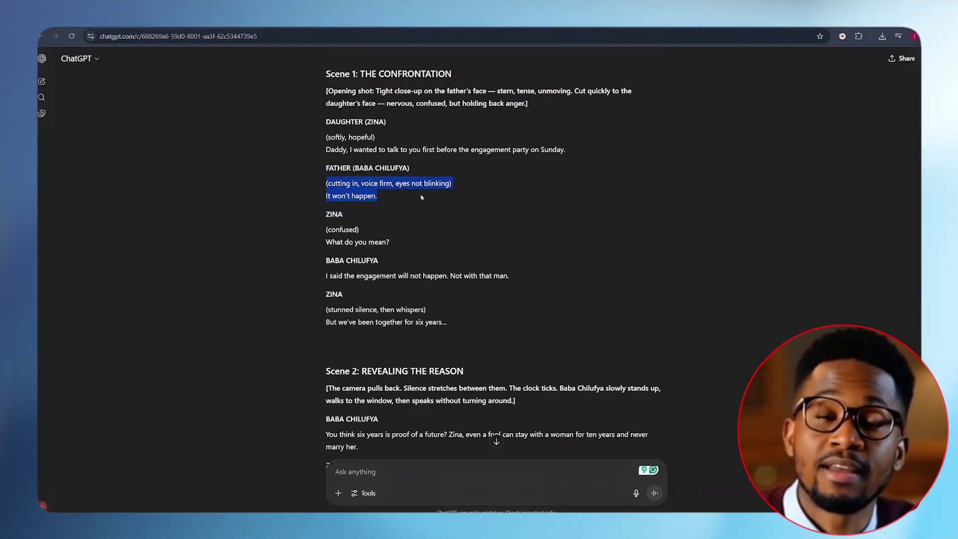
scroll(379, 193, down, 1)
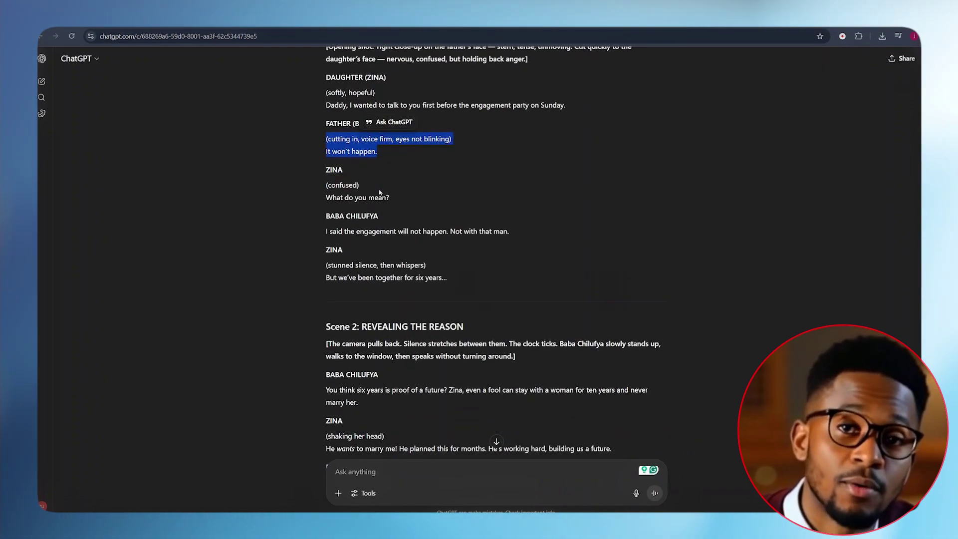
scroll(379, 192, down, 2)
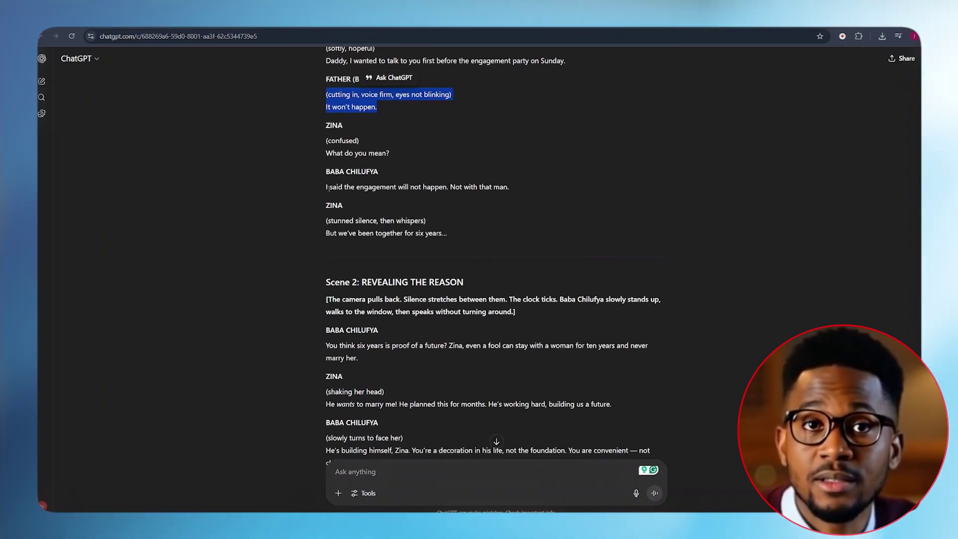
scroll(331, 193, down, 13)
scroll(332, 194, up, 18)
drag(325, 326, 404, 341)
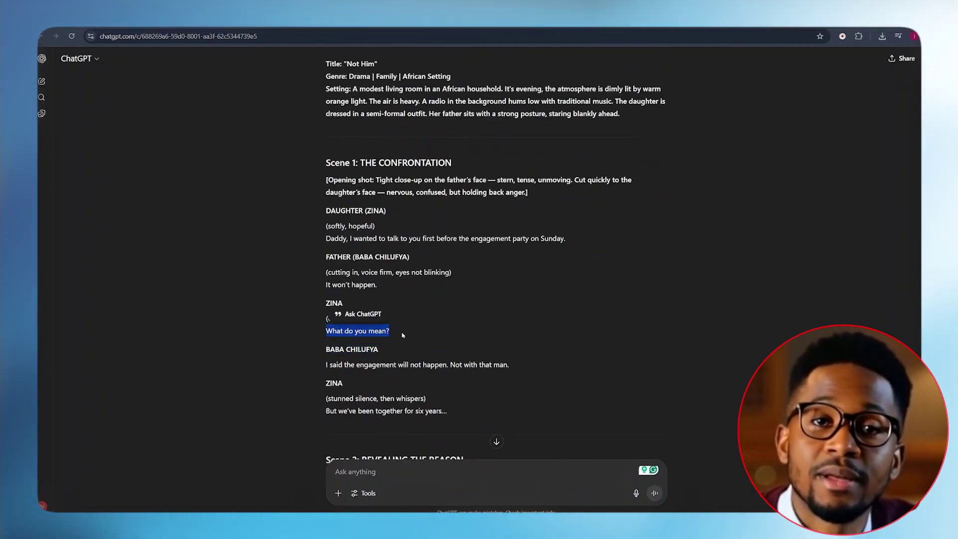
scroll(402, 335, down, 5)
scroll(402, 334, down, 20)
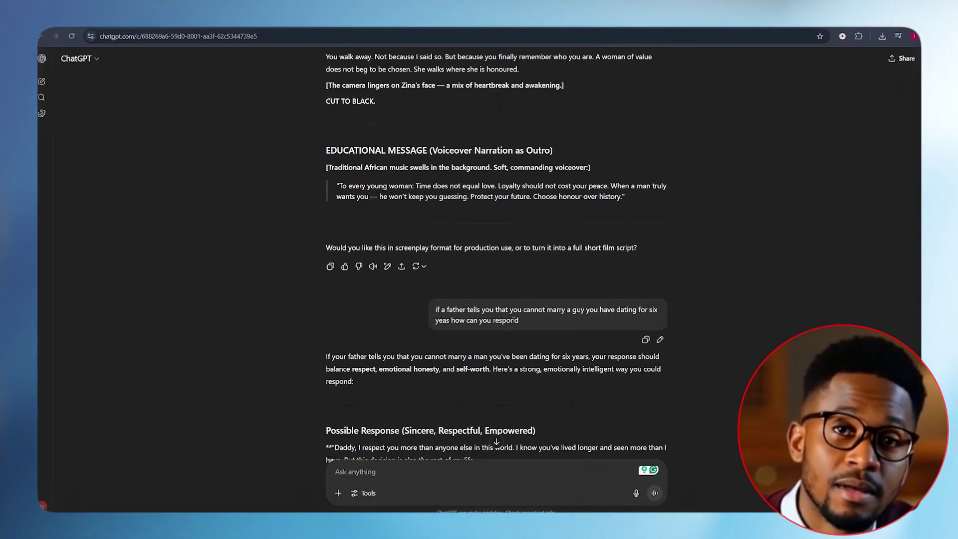
scroll(526, 323, down, 1)
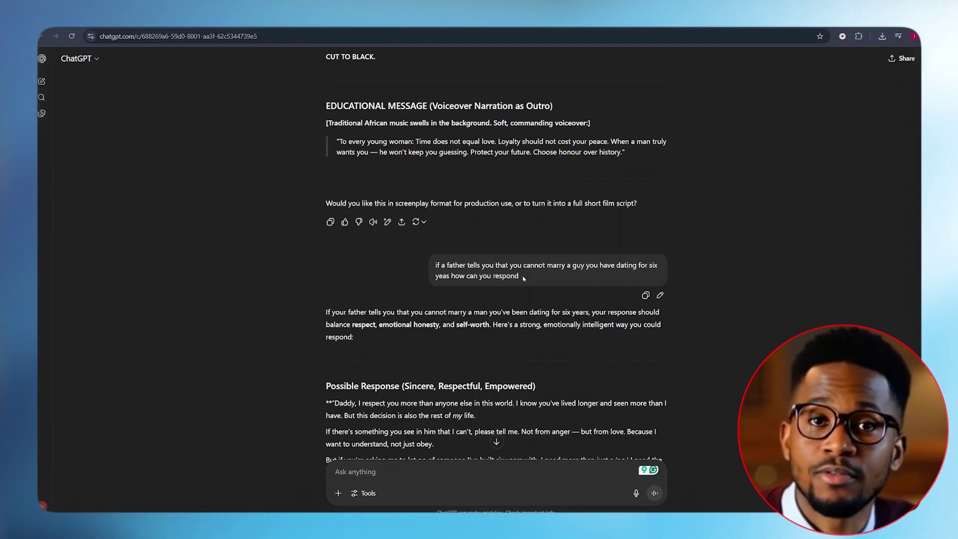
Copy the daughter's reply from "Daddy, I respect you more than anyone else in this world" through "the rest of my life."
scroll(524, 278, down, 3)
drag(334, 225, 455, 245)
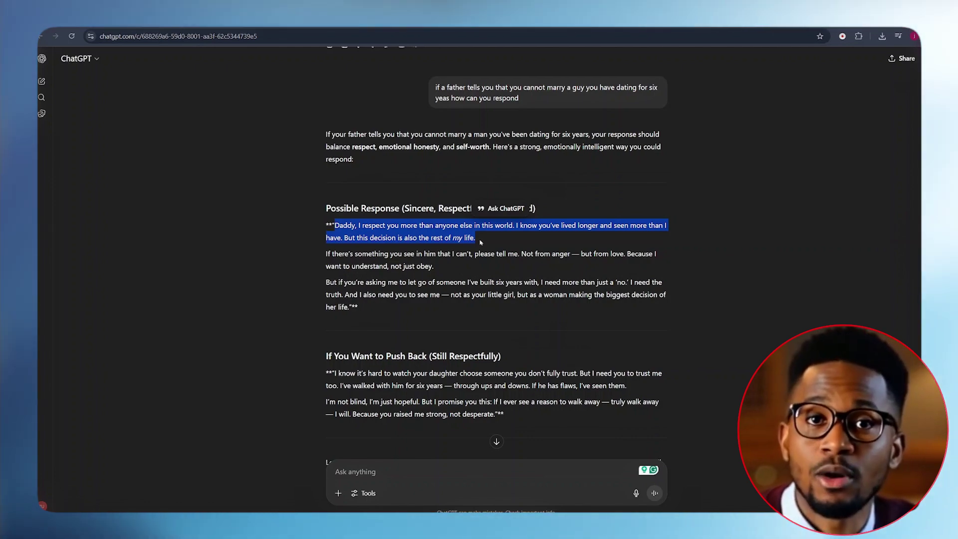
right_click(476, 244)
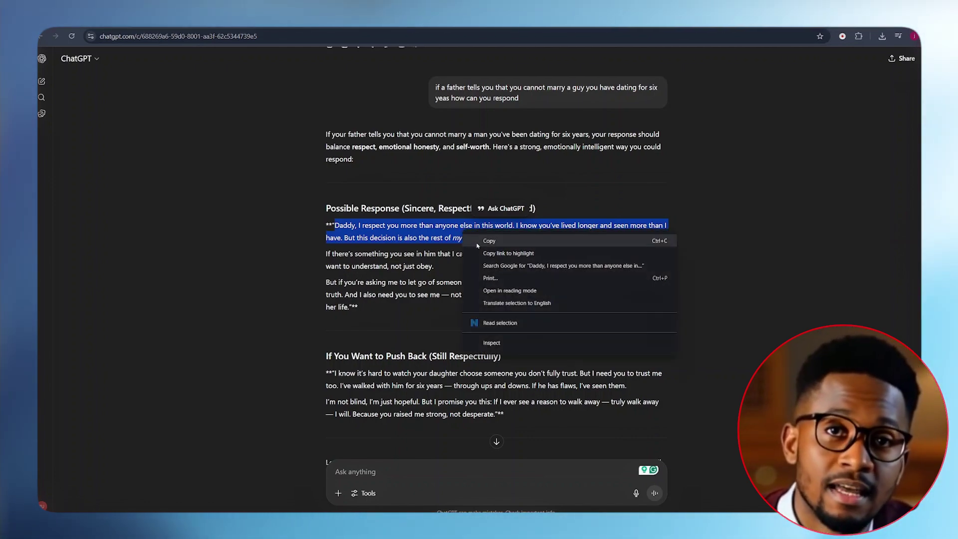
click(477, 242)
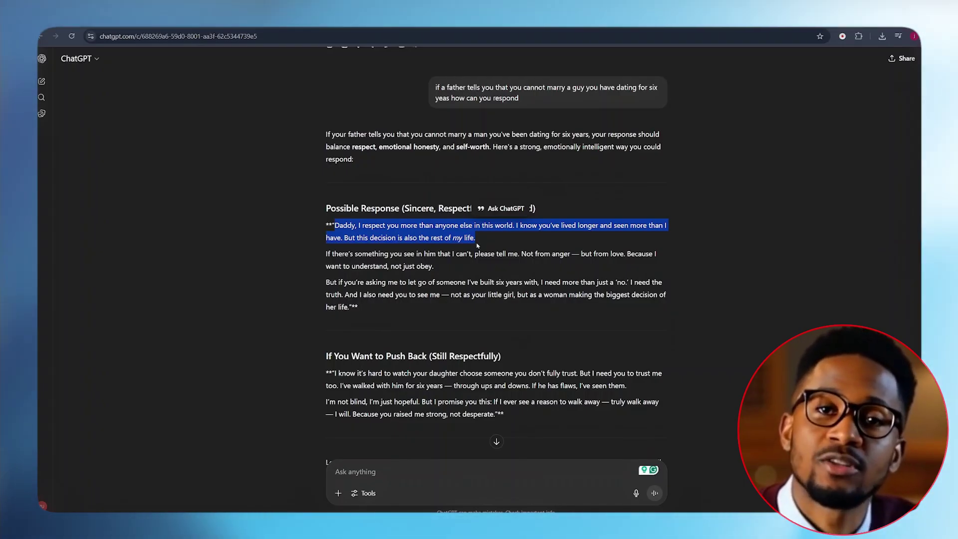
Switch to ElevenLabs and put the daughter's copied line into Text to Speech
click(784, 29)
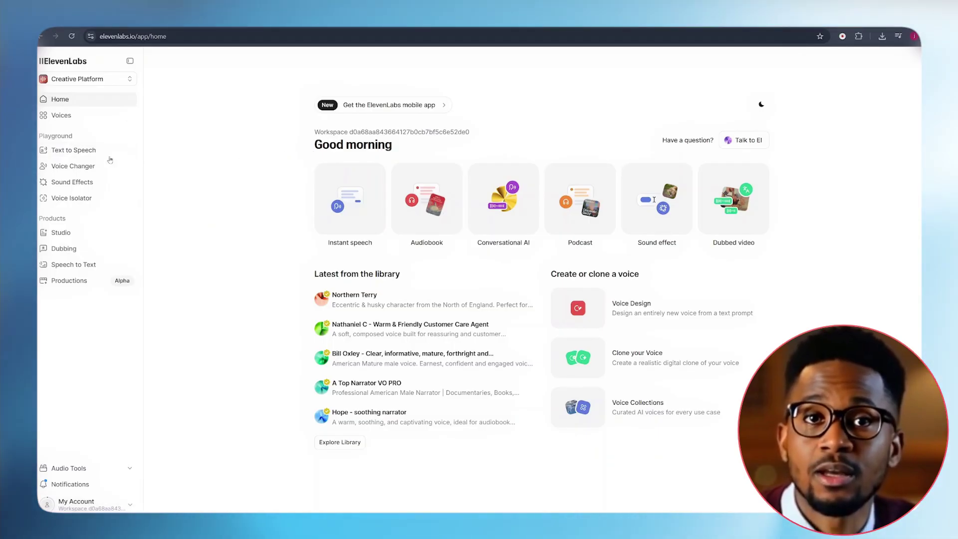
click(90, 154)
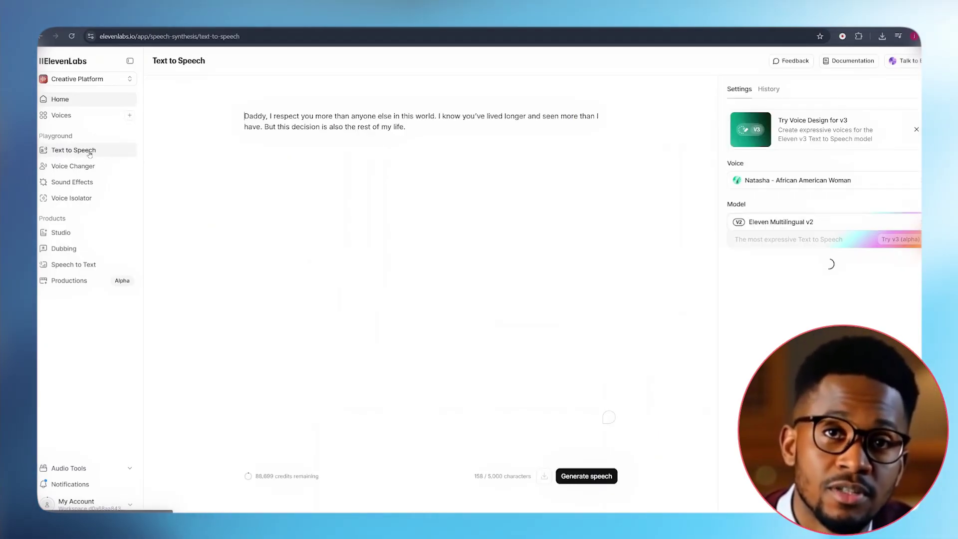
key(ctrl+a)
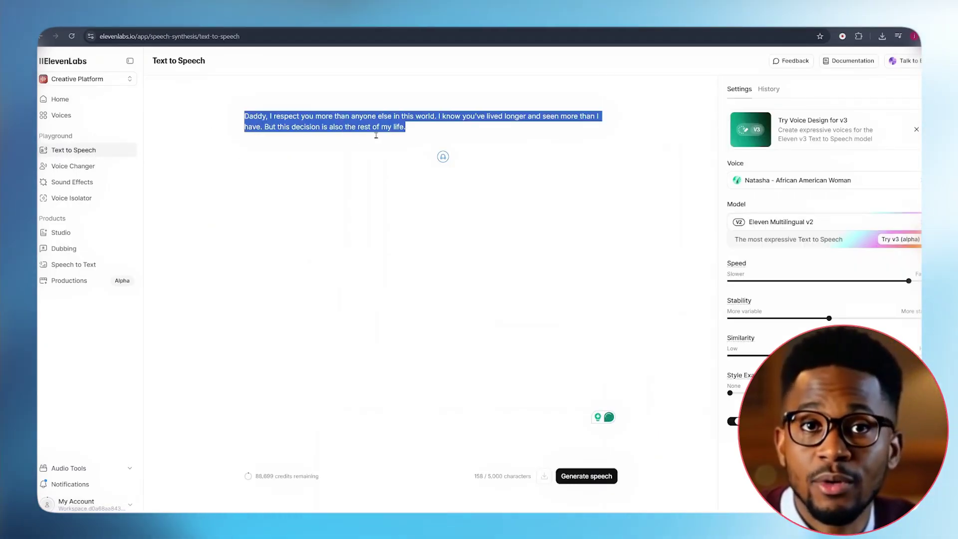
click(377, 136)
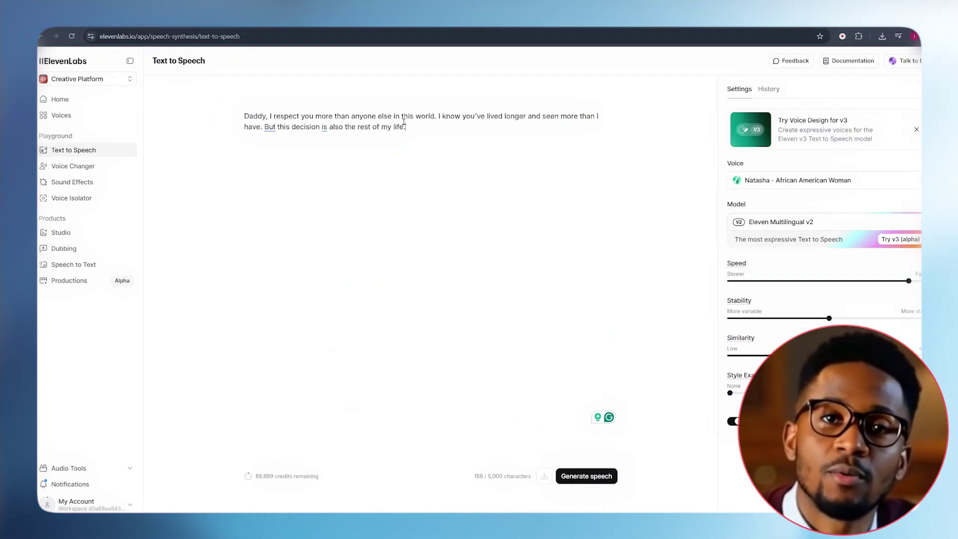
Use the Natasha - African American Woman voice, generate the speech and download the audio
click(748, 182)
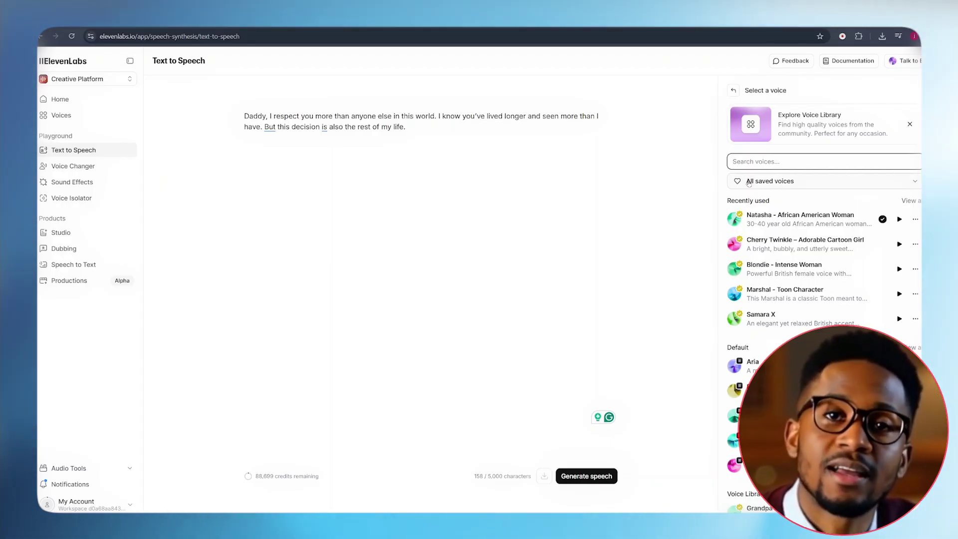
click(762, 221)
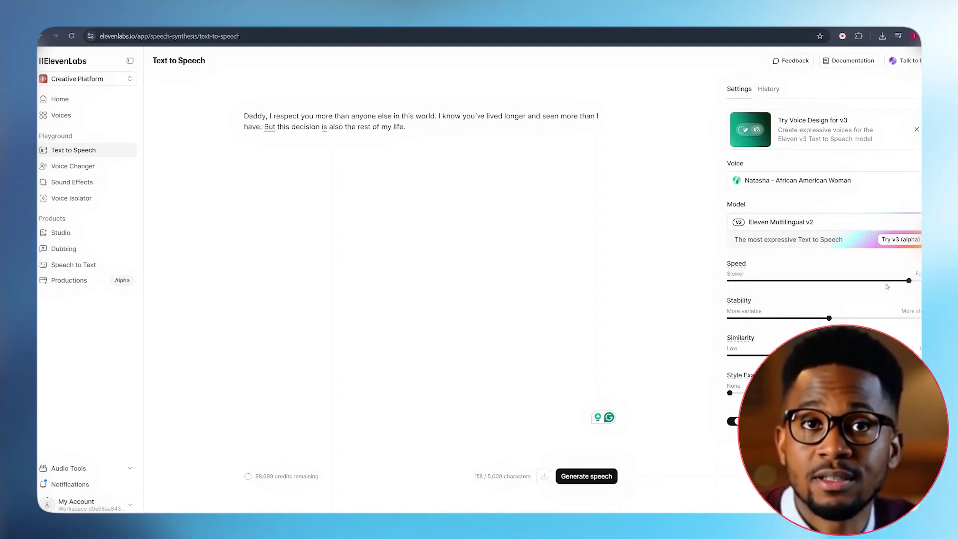
mouse_move(909, 284)
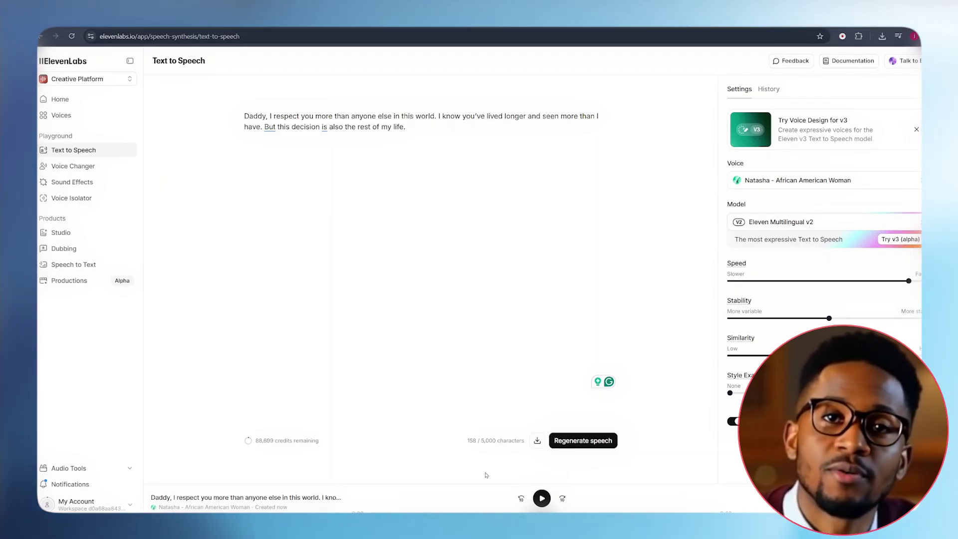
click(537, 442)
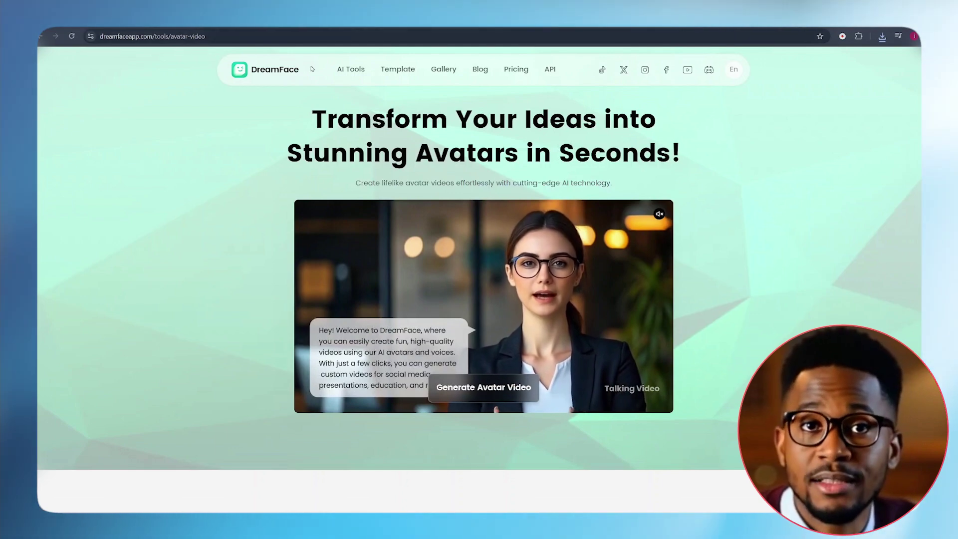
In DreamFace, generate an avatar video from the clip of the quiet father and talking daughter, using the ElevenLabs audio file as speech
click(479, 388)
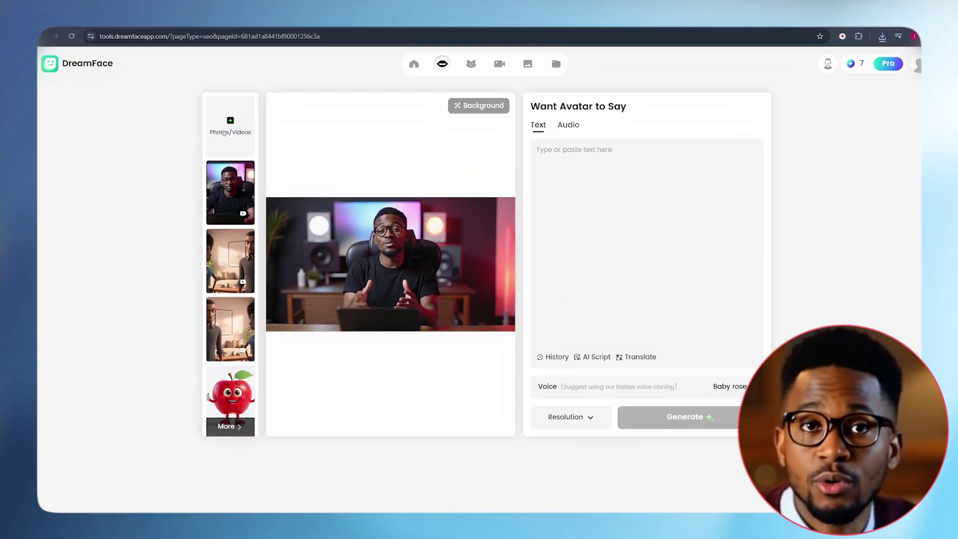
click(224, 133)
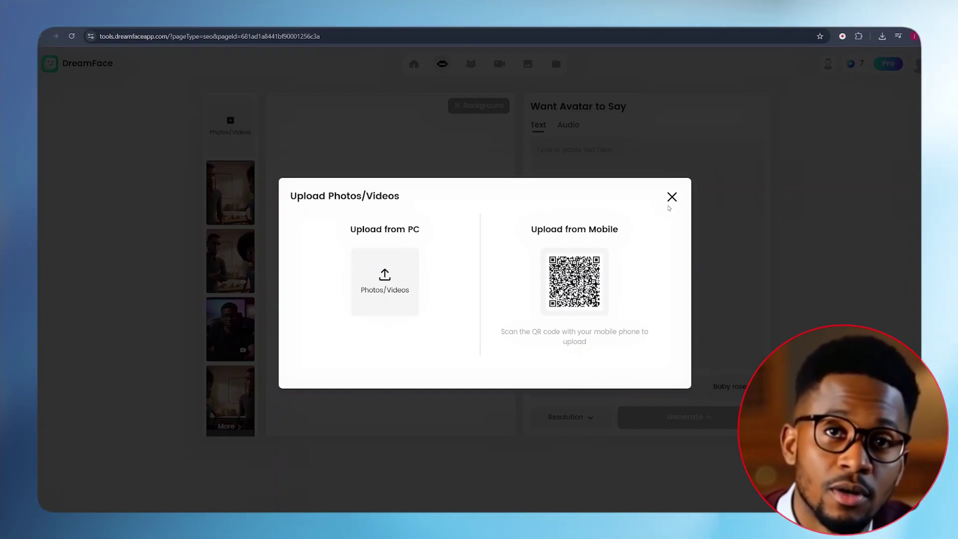
click(672, 197)
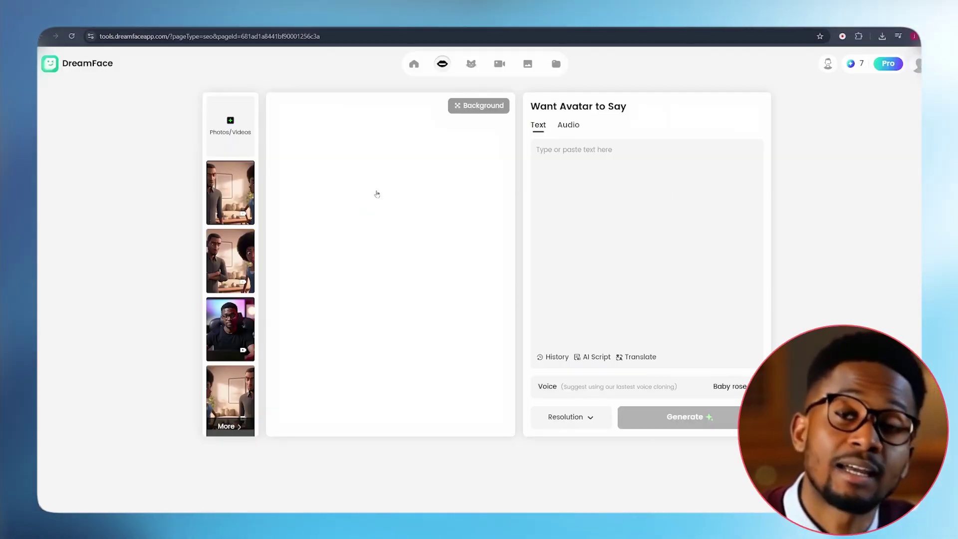
click(243, 191)
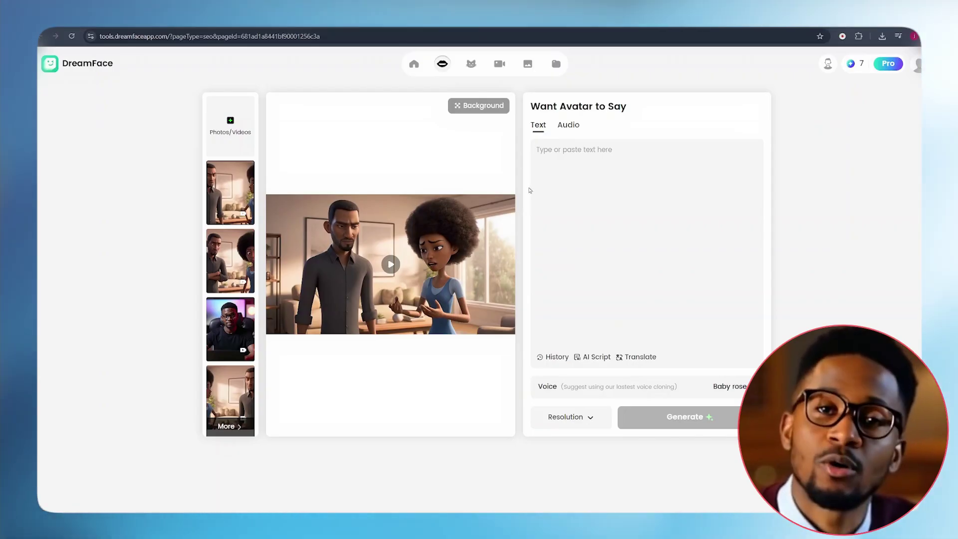
click(569, 126)
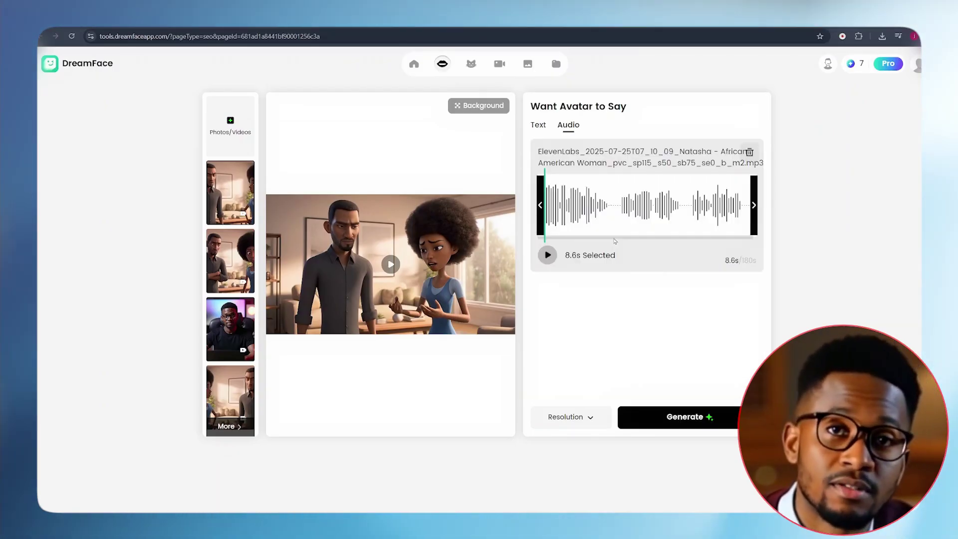
click(673, 417)
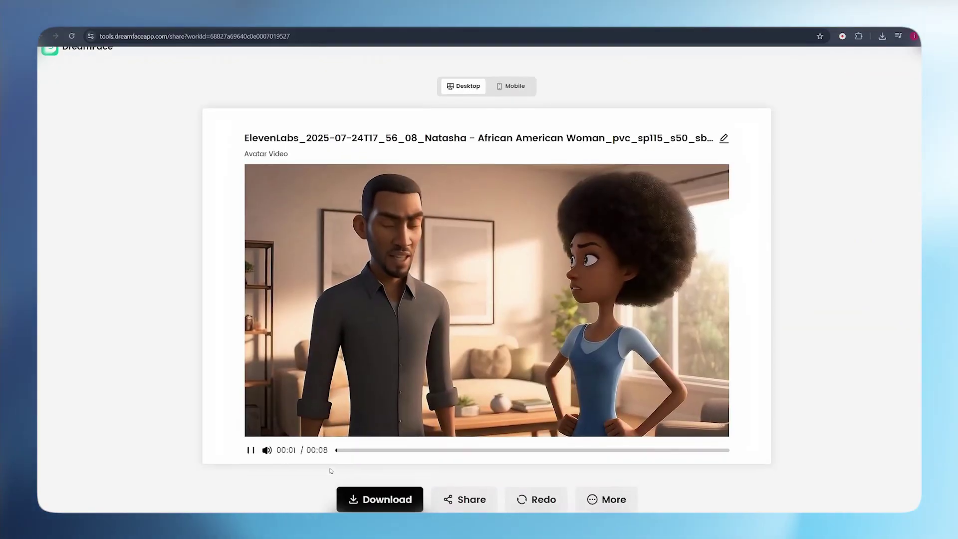
Watch the start of the finished DreamFace avatar video to check who is speaking, and pause it
scroll(330, 470, down, 1)
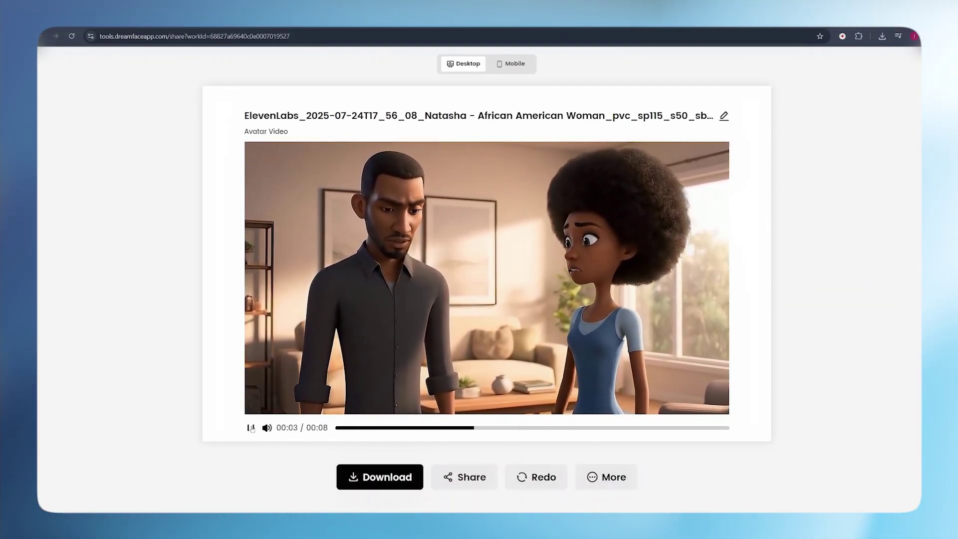
click(359, 407)
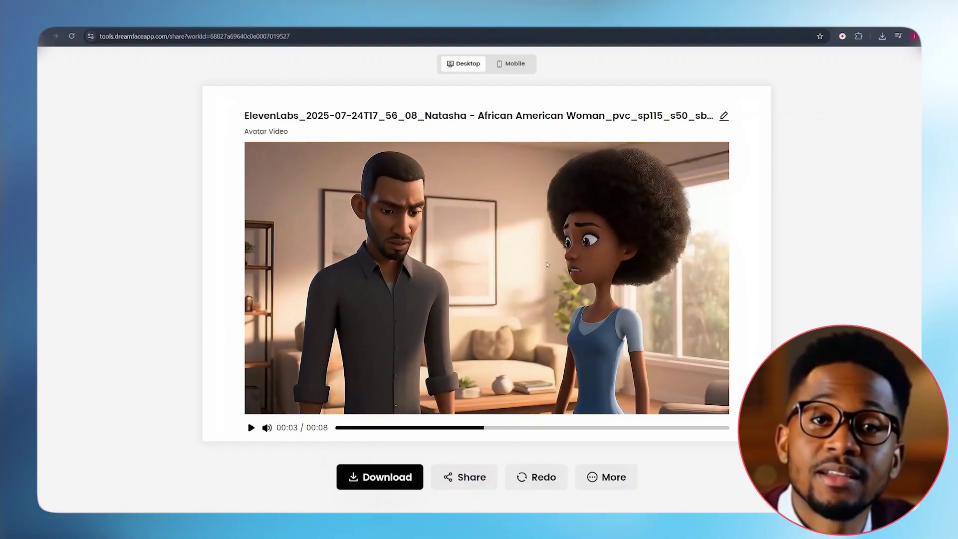
Switch to the blank Canva design, insert the clip of the quiet father and talking daughter, and enlarge it to fill the page
click(689, 17)
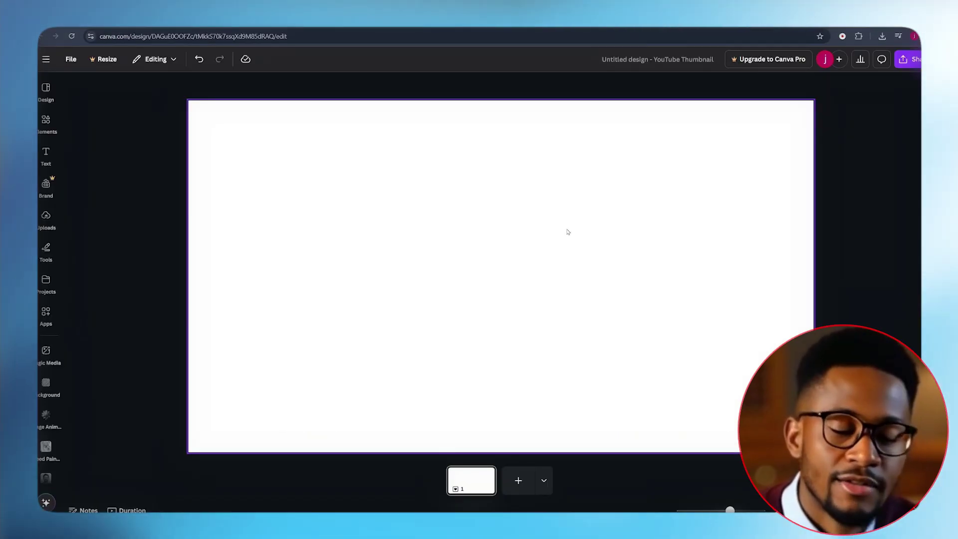
key(ctrl+v)
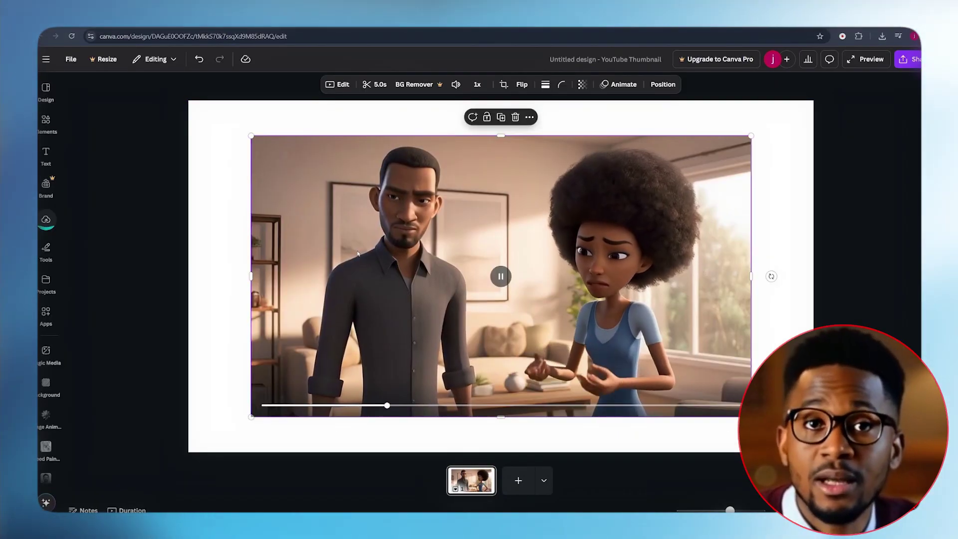
drag(349, 242, 295, 215)
drag(688, 382, 813, 452)
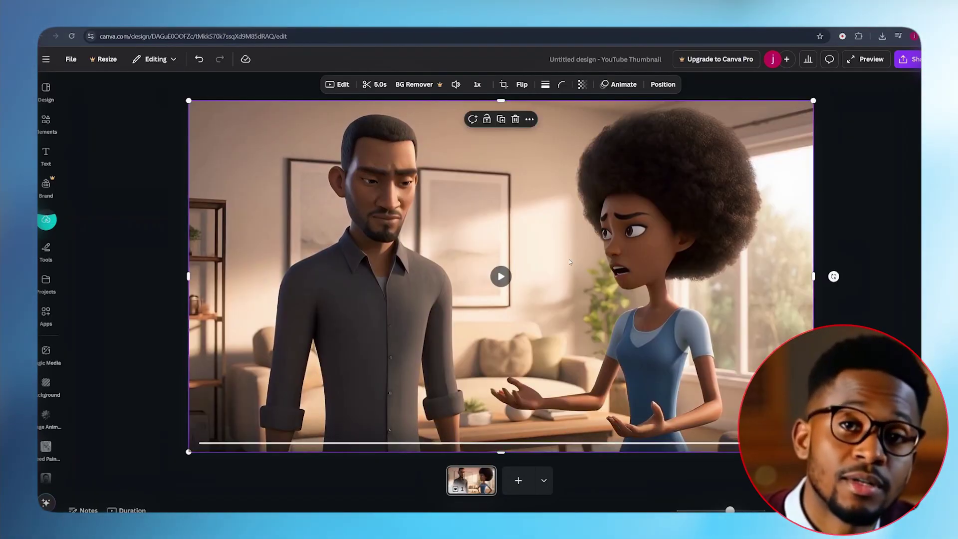
Flip the clip horizontally in Canva, and in DreamFace set the mirrored clip's avatar speech to use audio
click(522, 84)
click(519, 104)
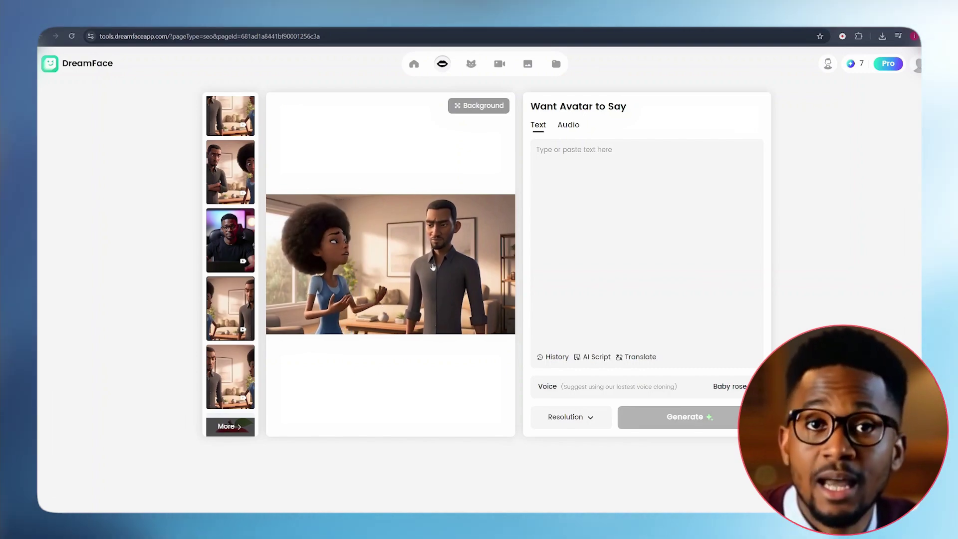
click(571, 128)
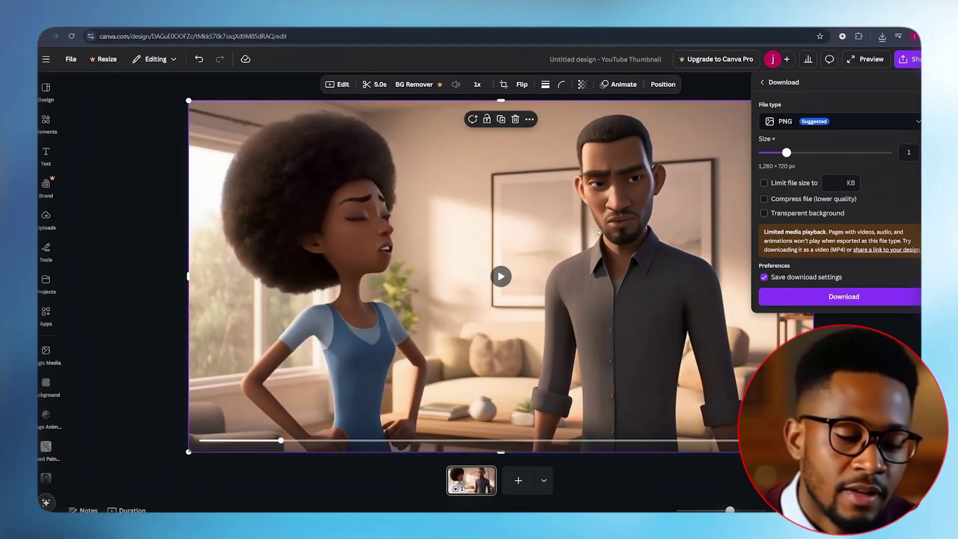
Replace the clip on the Canva page with the lip-synced 8.7-second mirrored video and enlarge it to fill the page
click(599, 232)
key(Delete)
key(ctrl+v)
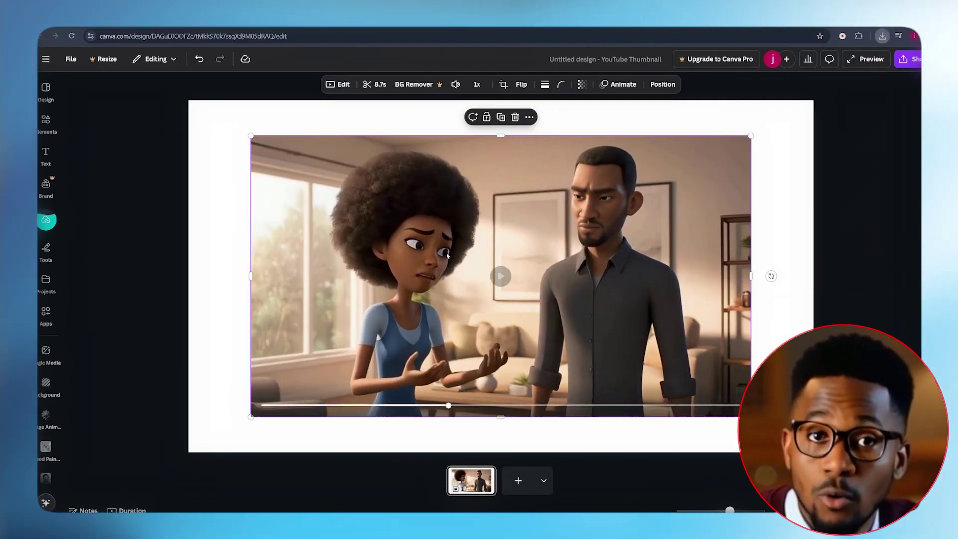
drag(523, 268, 461, 230)
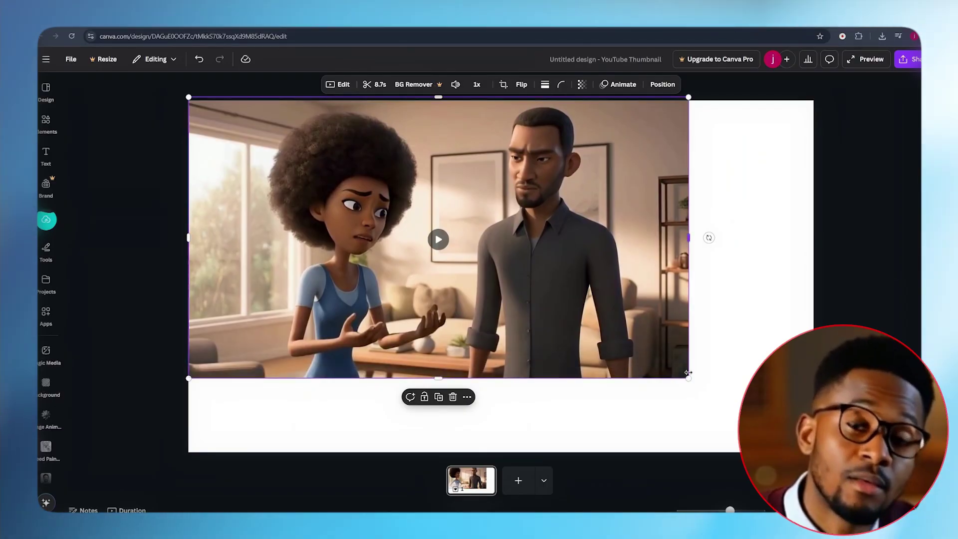
drag(689, 378, 813, 451)
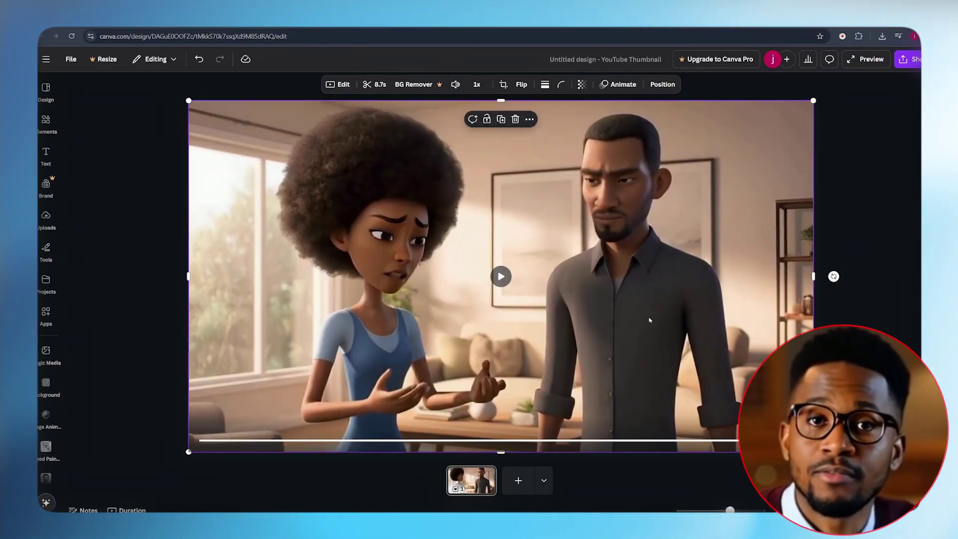
Flip the lip-synced video horizontally to restore the original character placement and download the design
click(522, 84)
click(522, 107)
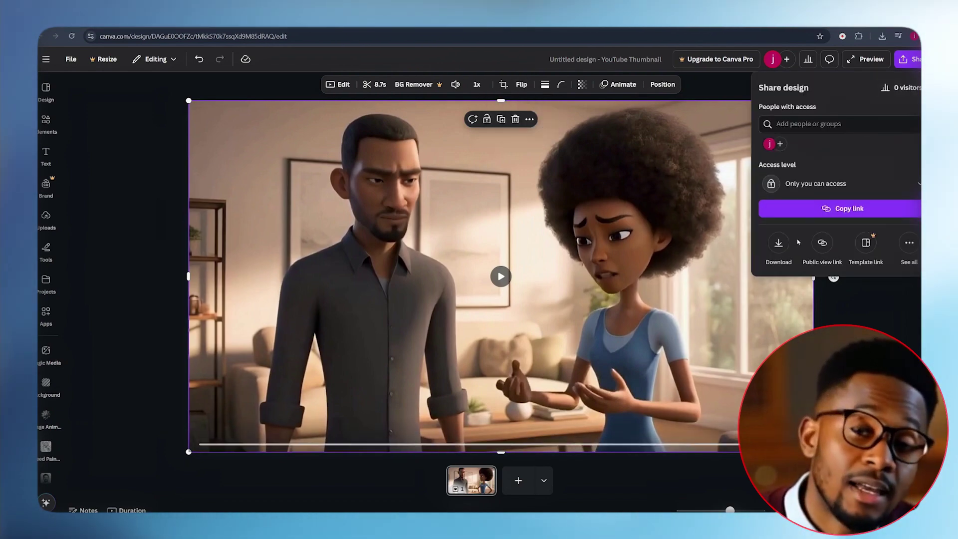
click(778, 243)
click(778, 295)
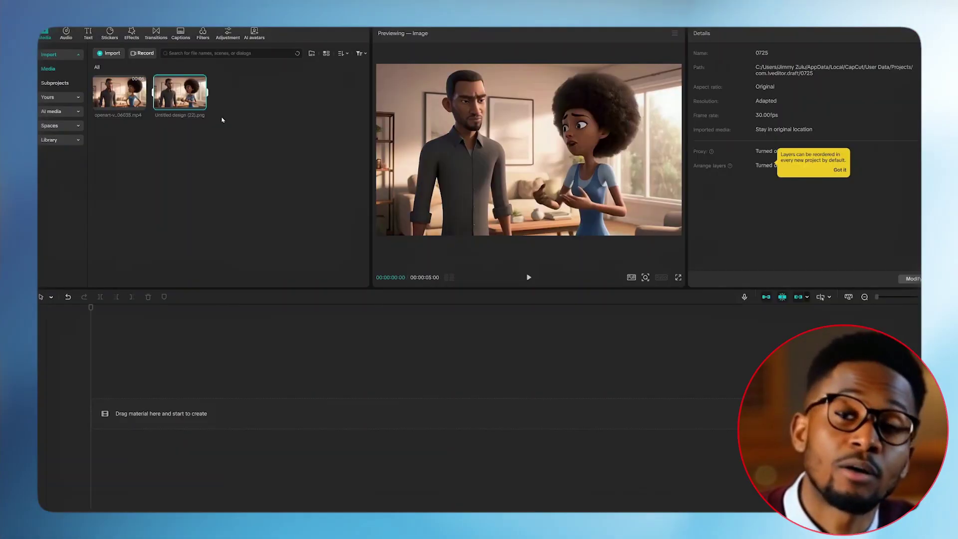
In CapCut, play the two joined clips on the timeline from the start through to the end
click(222, 119)
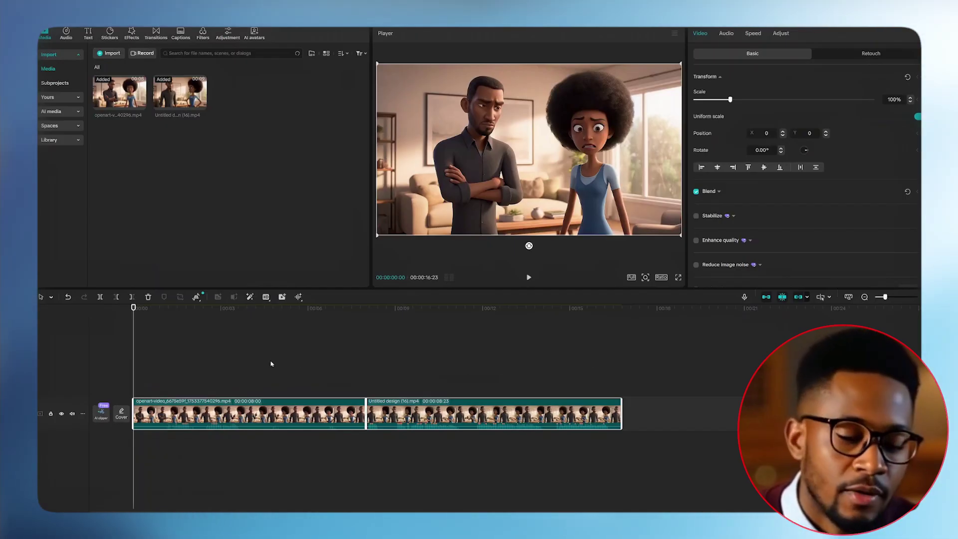
key(space)
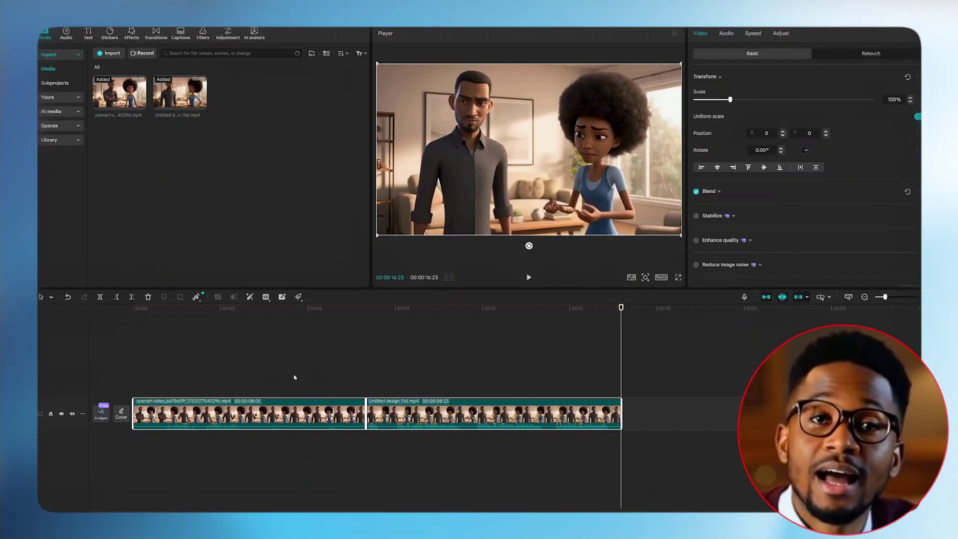
Open the auto captions settings for the joined clips
click(181, 33)
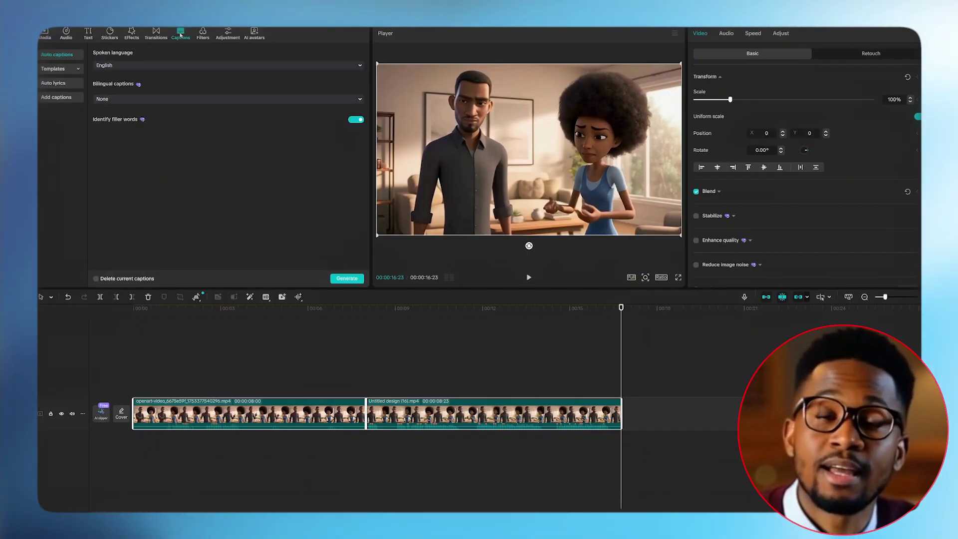